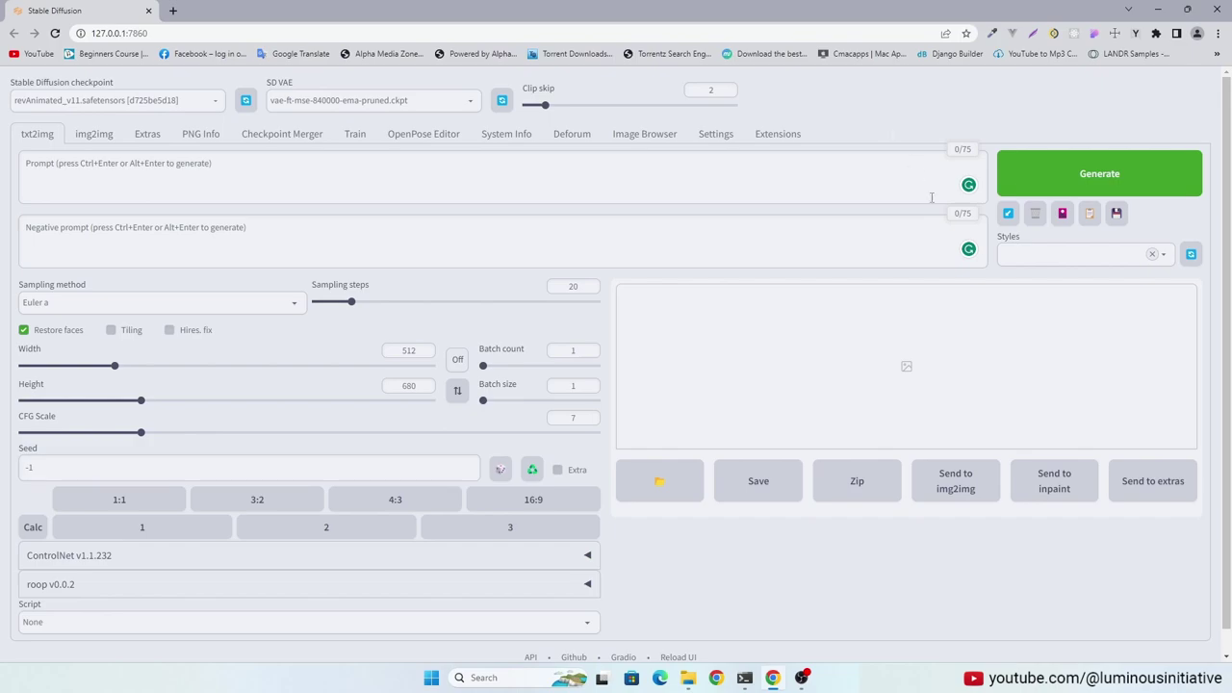
Step: Apply the 3D Render Style preset to both prompts, generate the portrait and view it full-size
click(1166, 258)
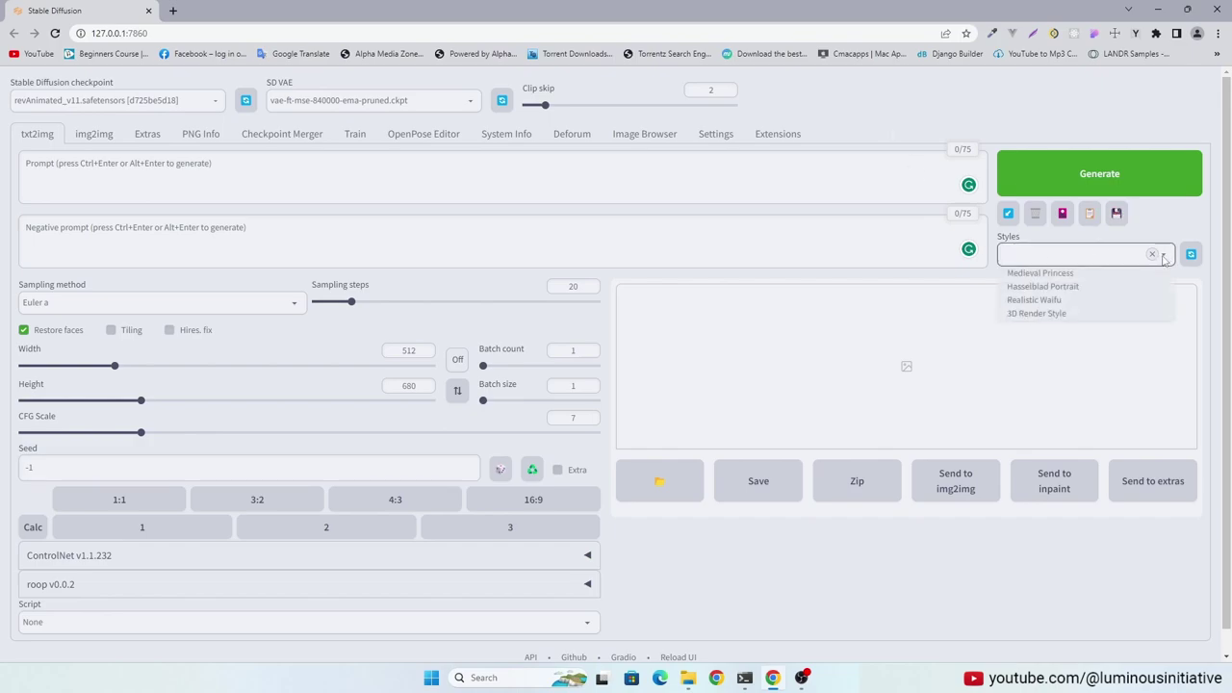
click(1050, 315)
click(1111, 138)
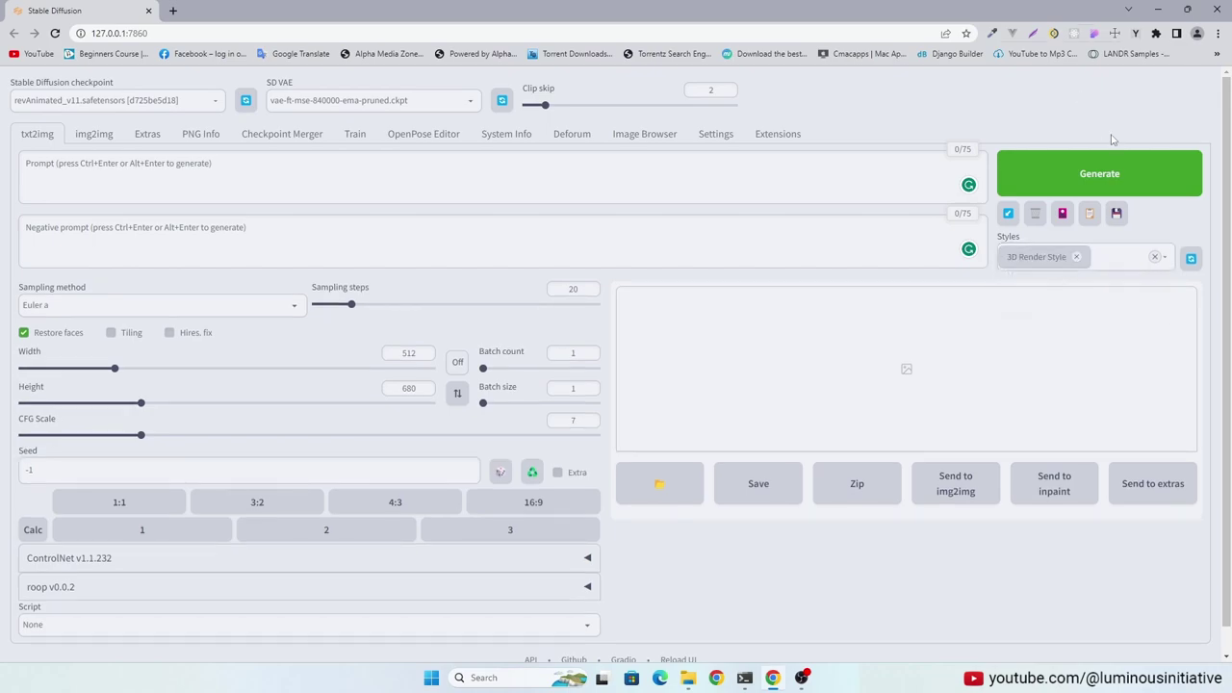
click(1088, 212)
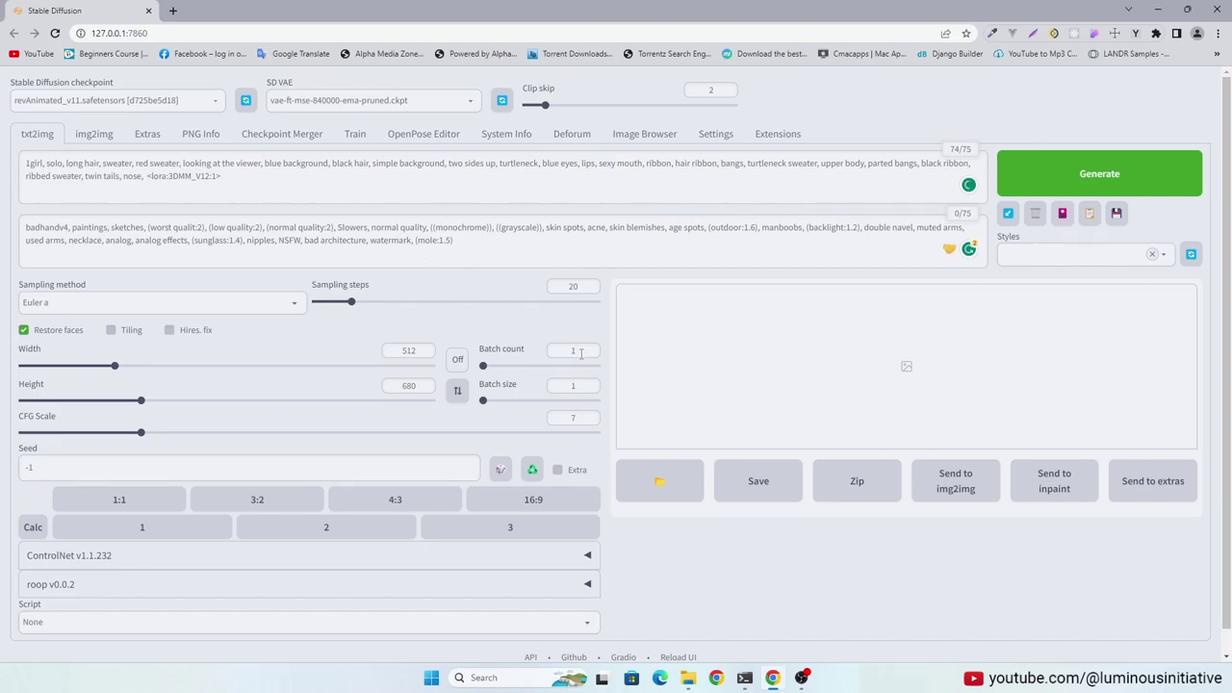
click(1112, 183)
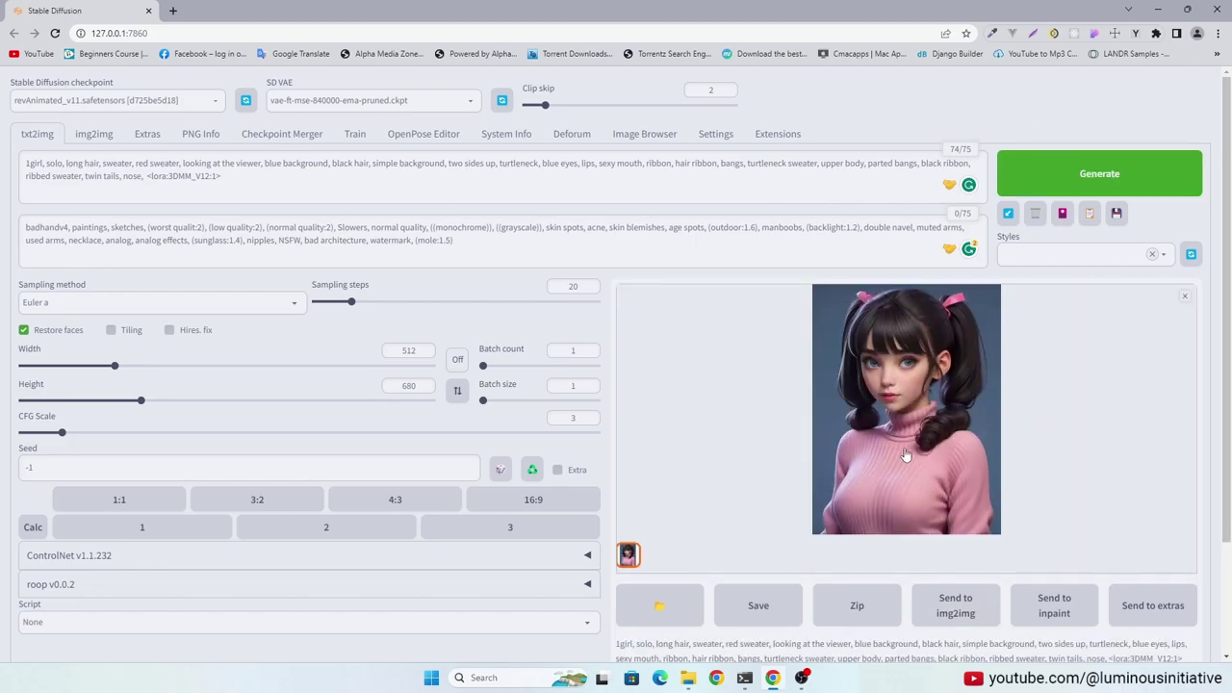
click(904, 450)
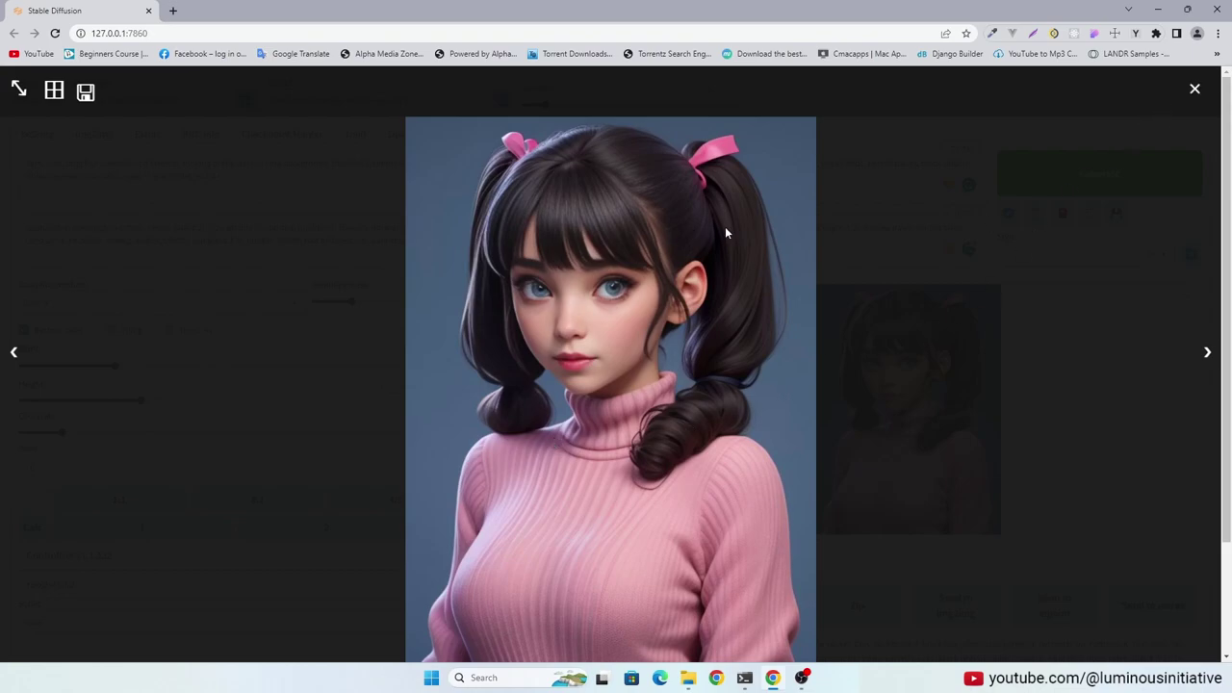
Step: Send the portrait to img2img and clear both the positive and negative prompts
click(1194, 88)
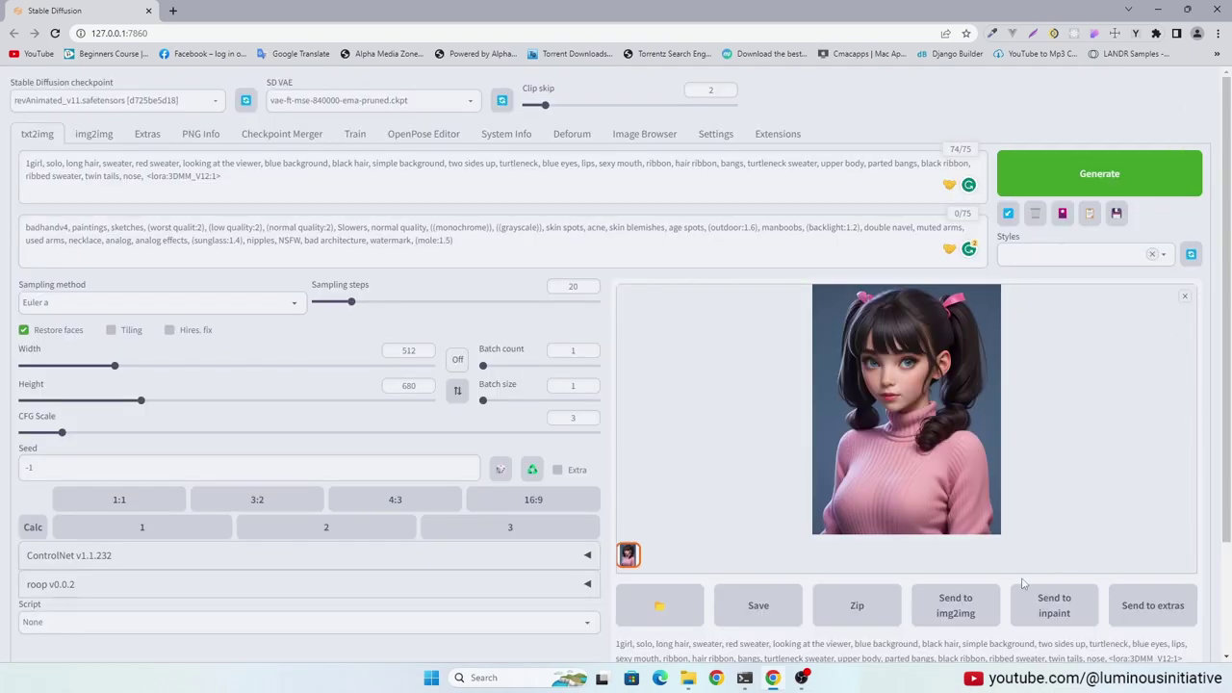
click(956, 608)
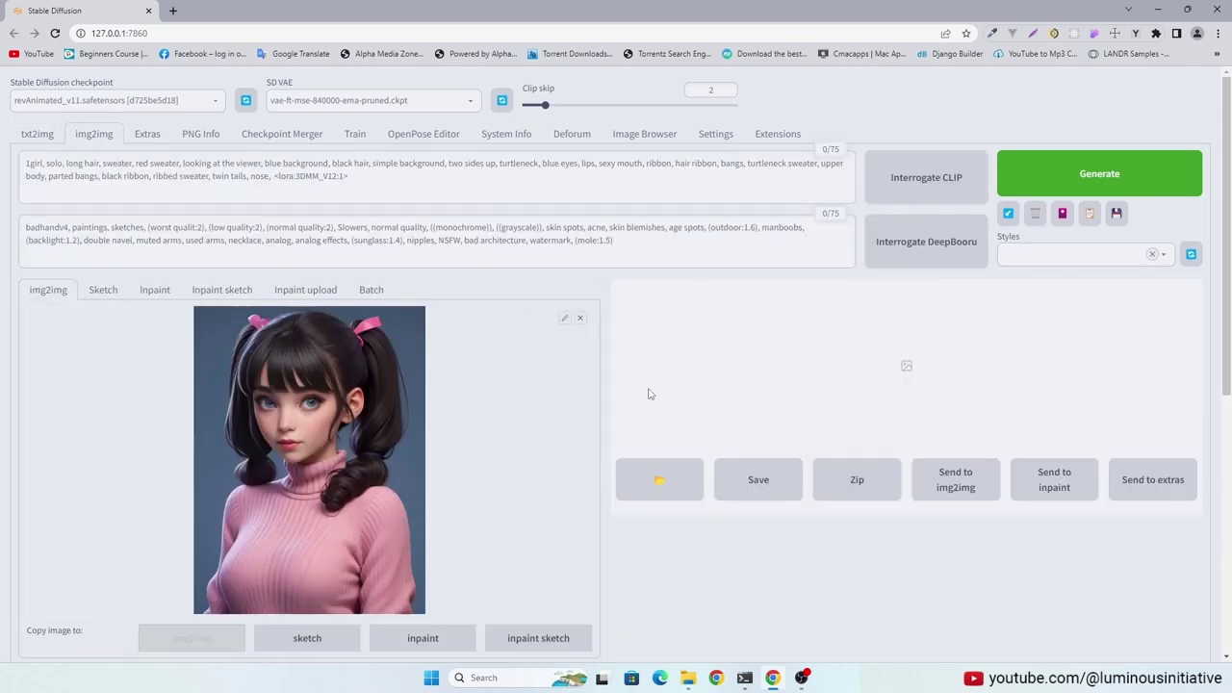
click(355, 175)
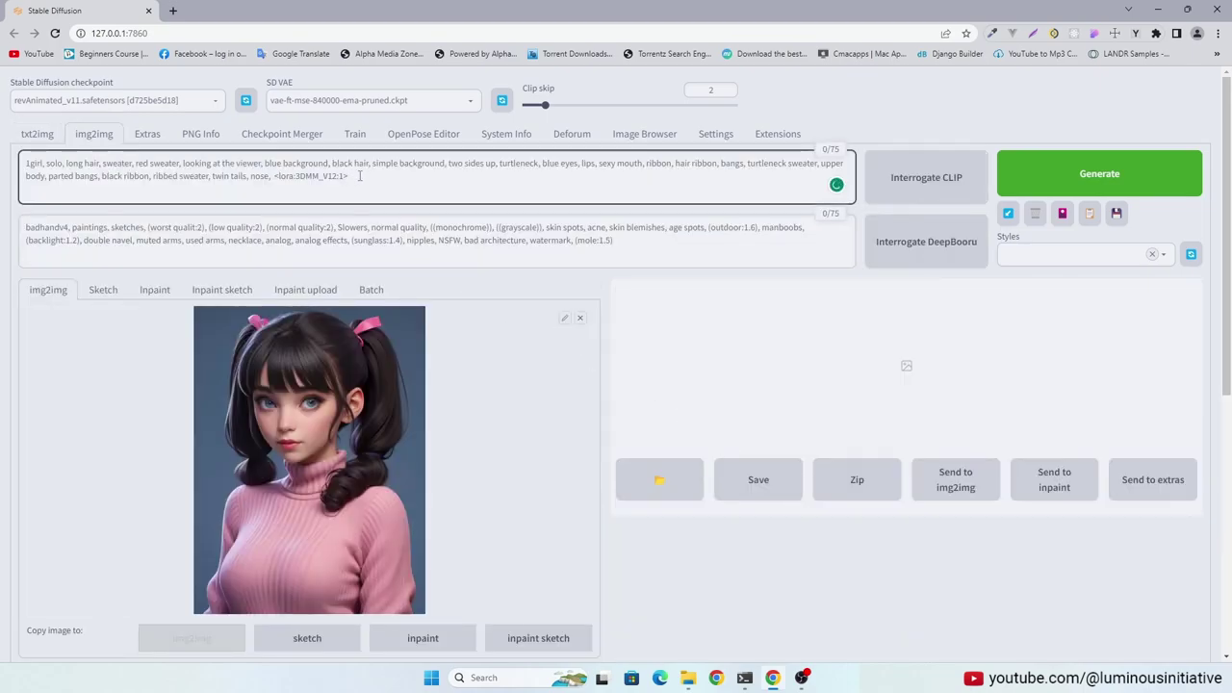
key(ctrl+a)
key(BackSpace)
click(360, 243)
key(ctrl+a)
key(BackSpace)
Step: Lower denoising strength from 0.75 to 0.22 and CFG scale from 7 to 3
scroll(816, 535, down, 3)
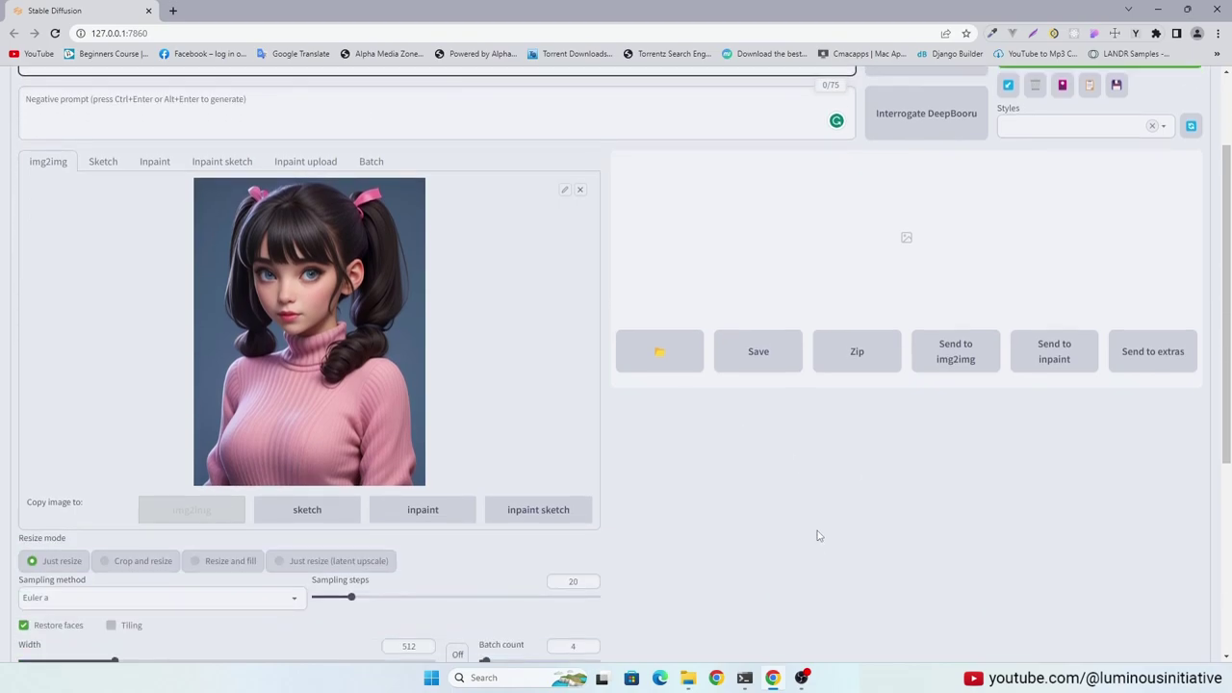
scroll(831, 536, down, 2)
scroll(831, 536, down, 1)
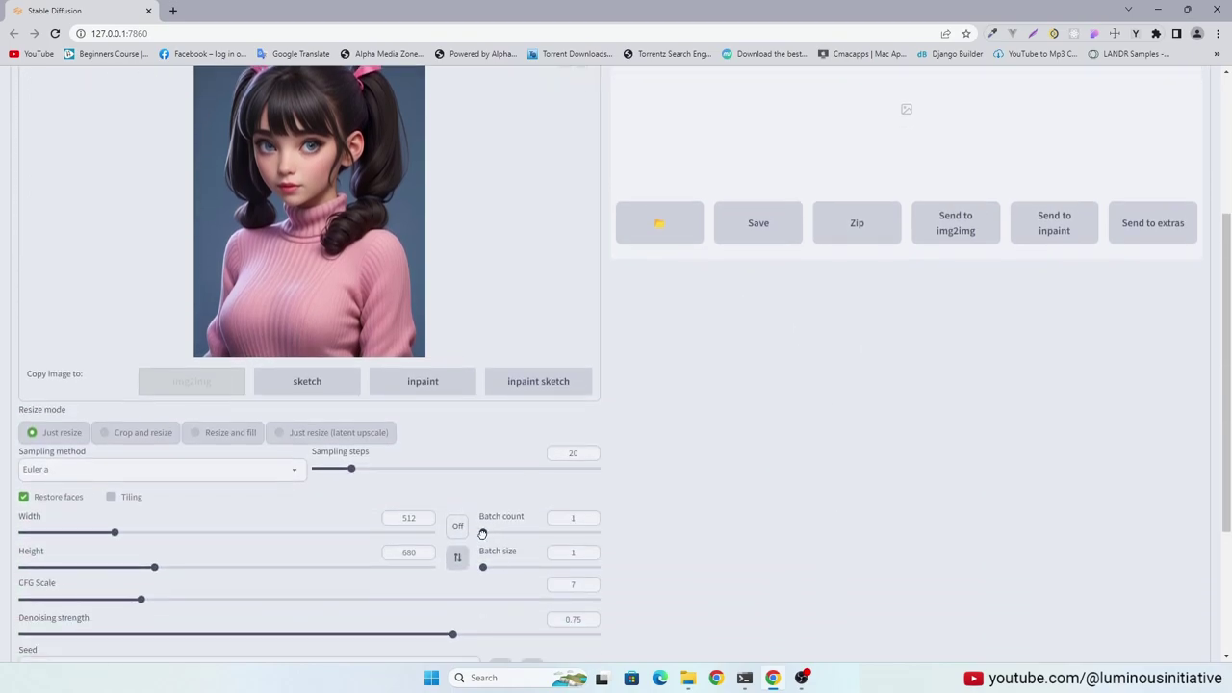
scroll(761, 495, down, 3)
scroll(761, 495, up, 2)
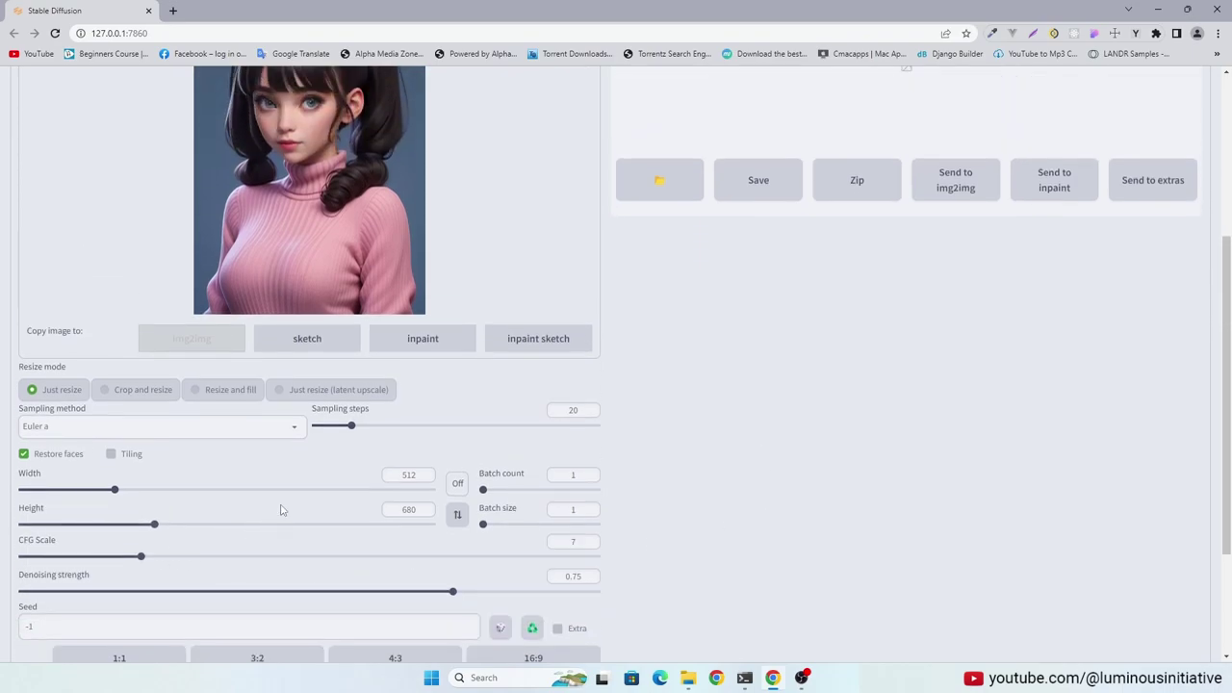
scroll(703, 416, up, 1)
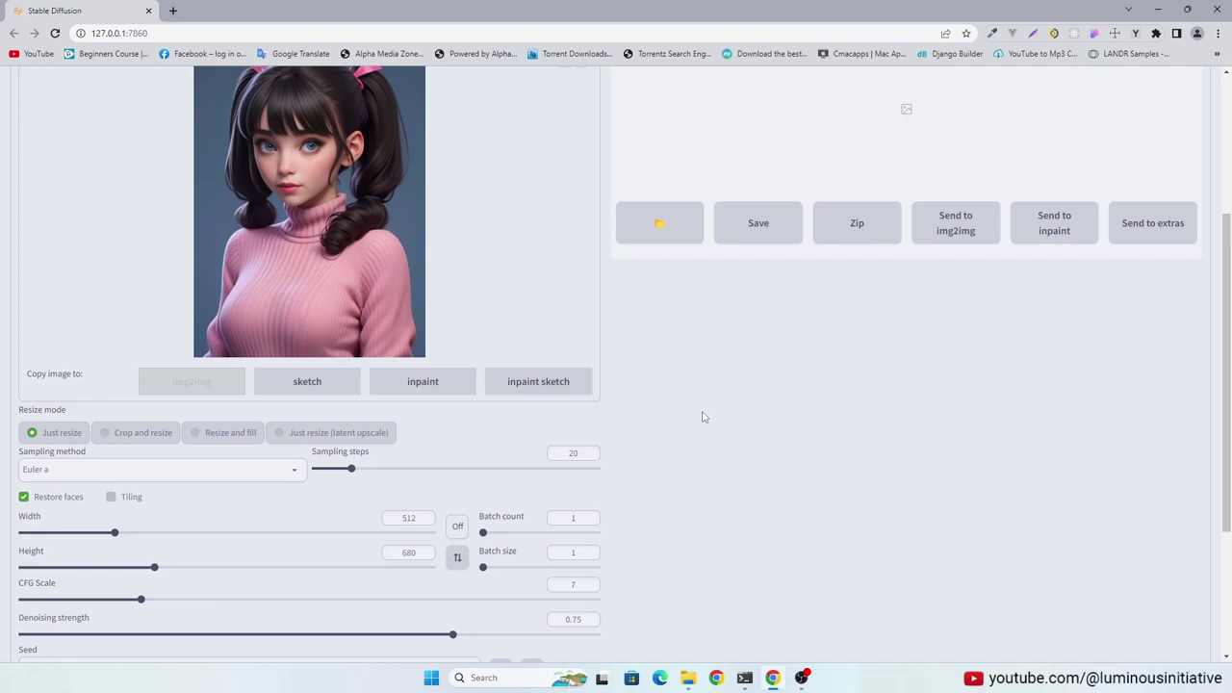
scroll(702, 417, down, 5)
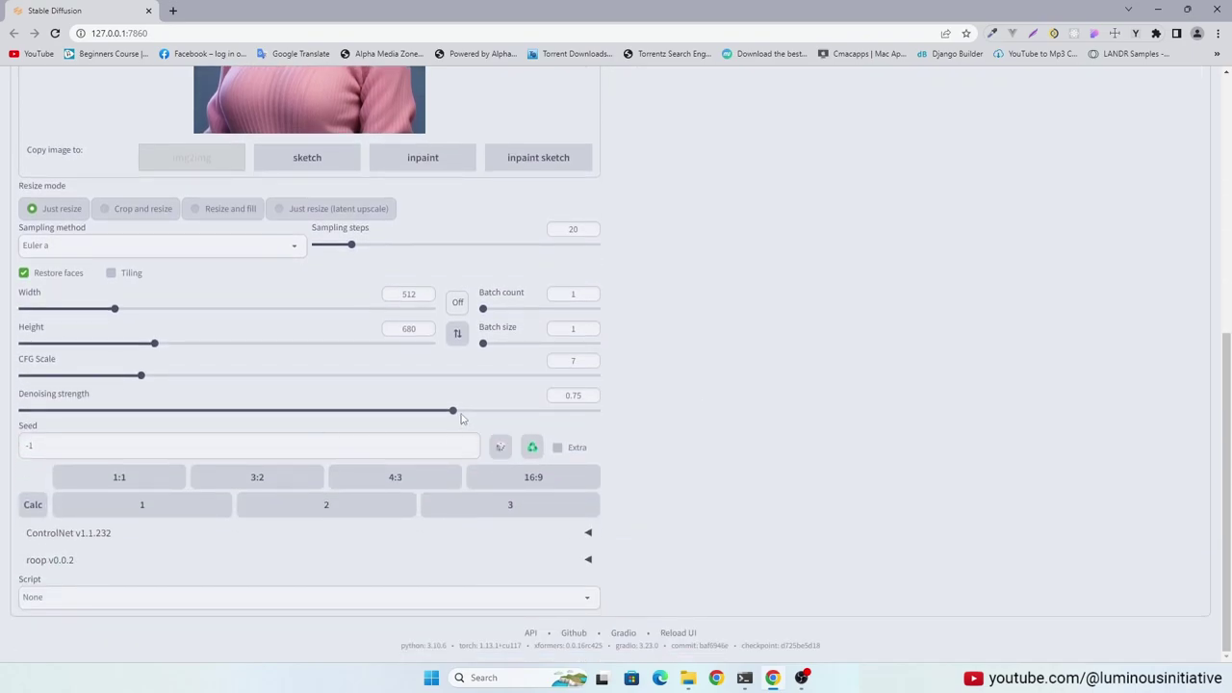
drag(460, 416, 148, 430)
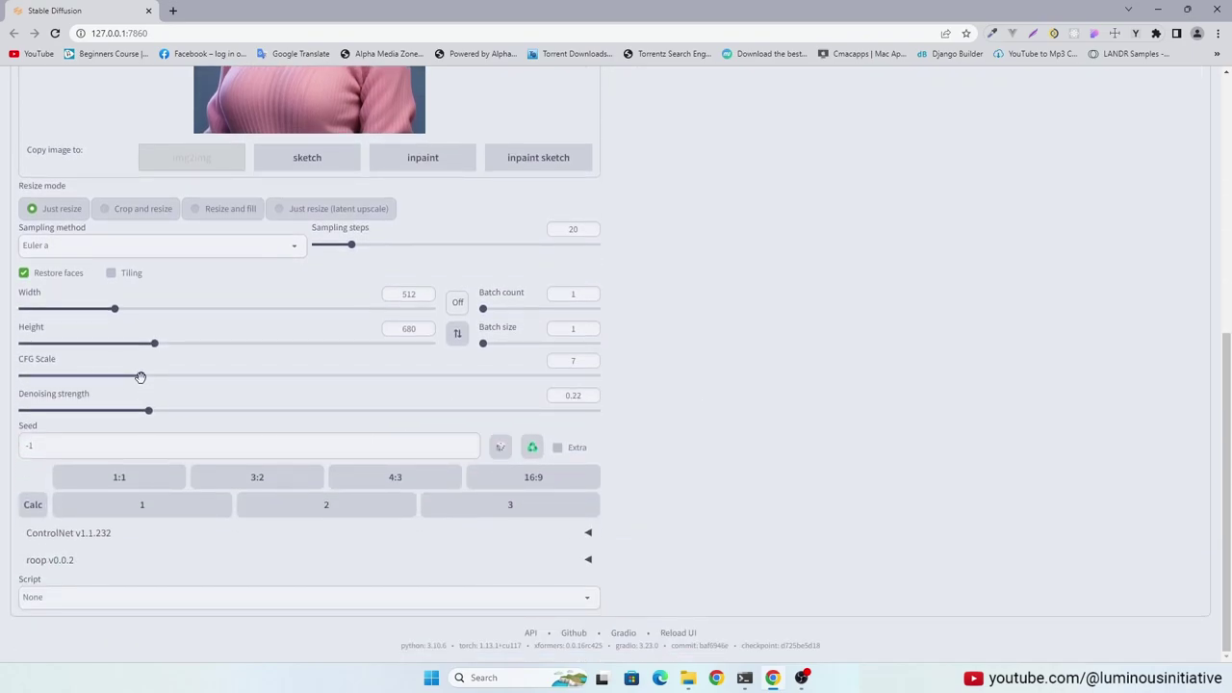
drag(140, 376, 61, 376)
scroll(830, 420, up, 5)
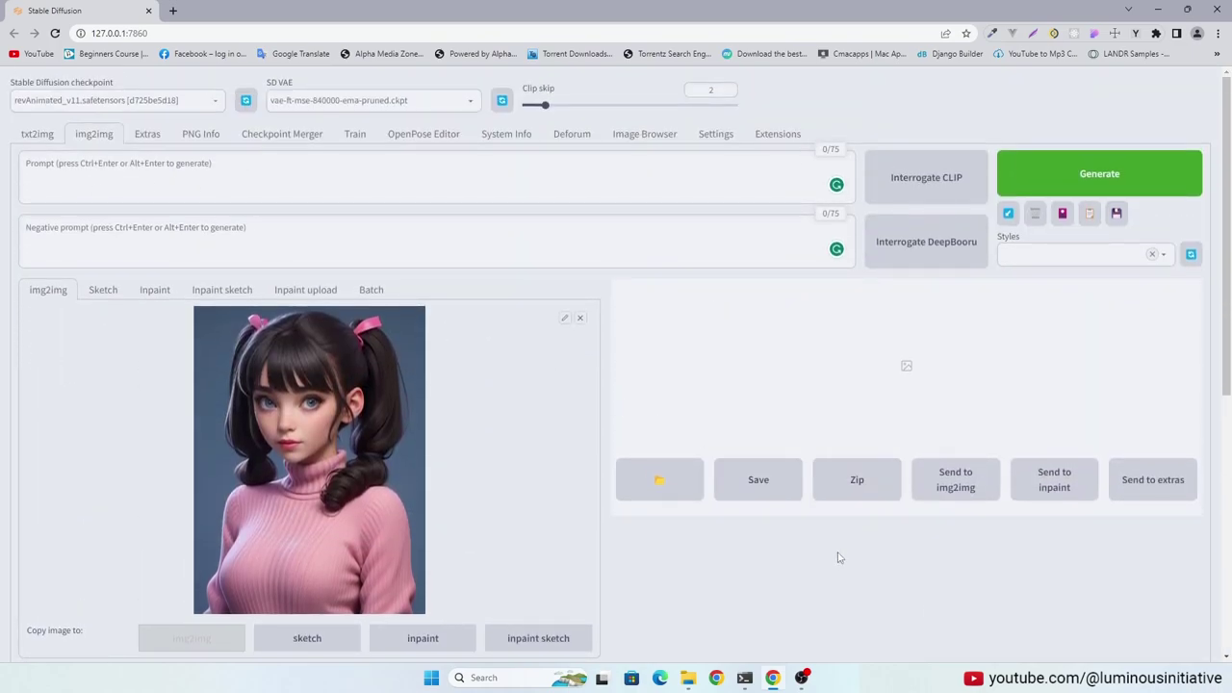
Step: Choose the SD upscale script with tile overlap 32 and the SwinIR_4x upscaler
scroll(837, 557, down, 5)
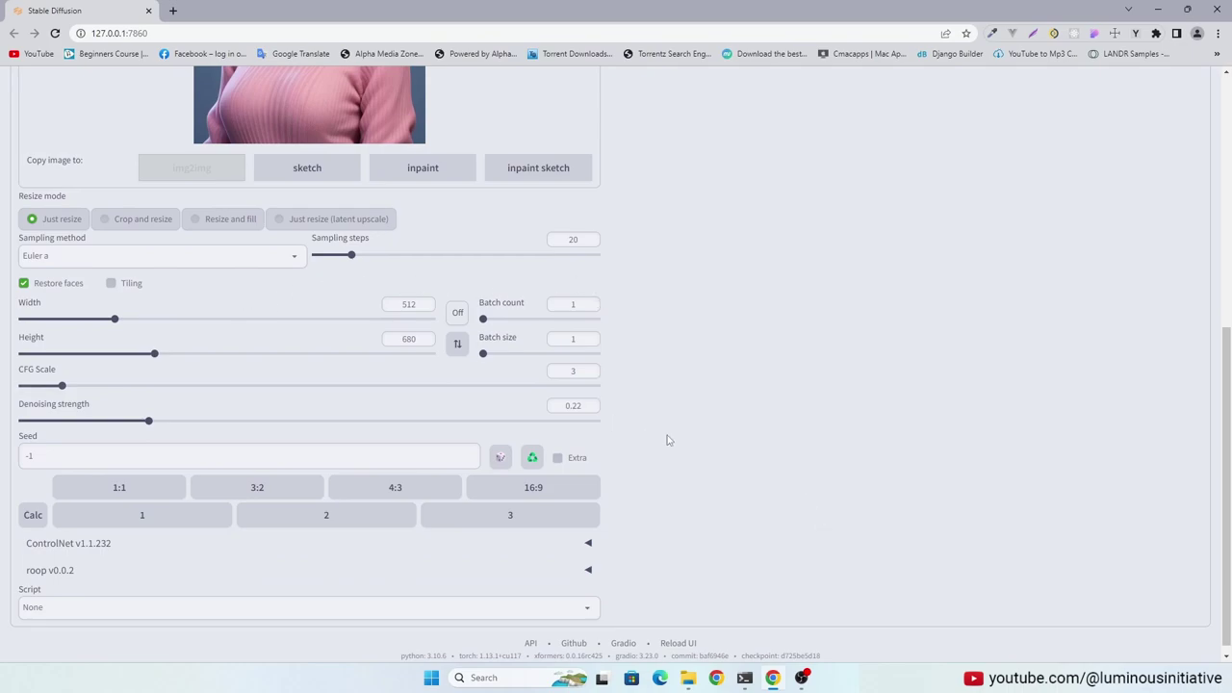
scroll(671, 440, down, 1)
click(144, 597)
click(90, 554)
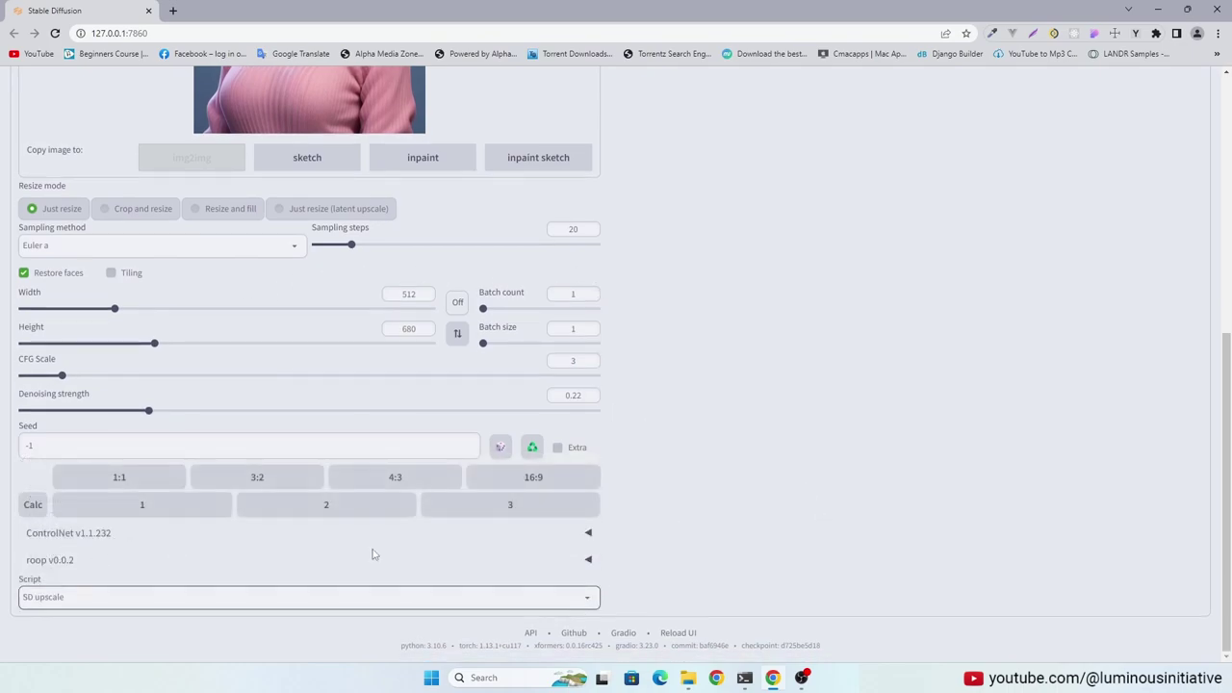
scroll(776, 468, down, 2)
drag(165, 497, 85, 499)
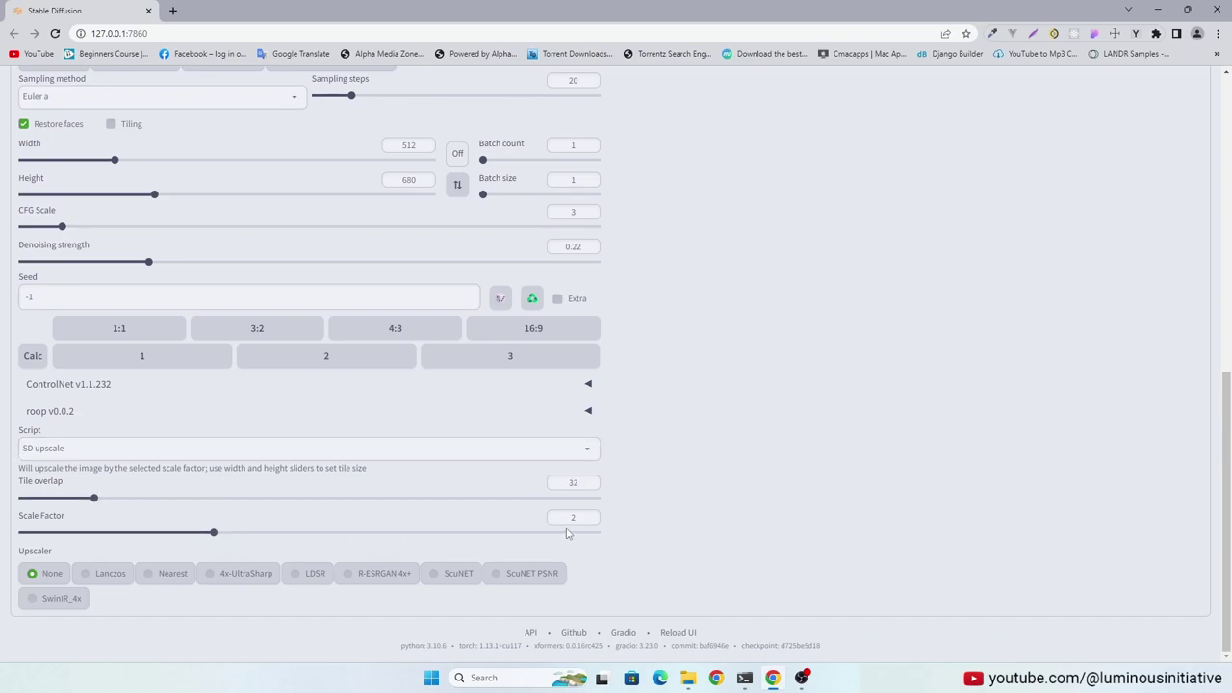
click(56, 599)
Step: Switch the img2img sampling method to DPM++ SDE Karras
scroll(916, 477, up, 4)
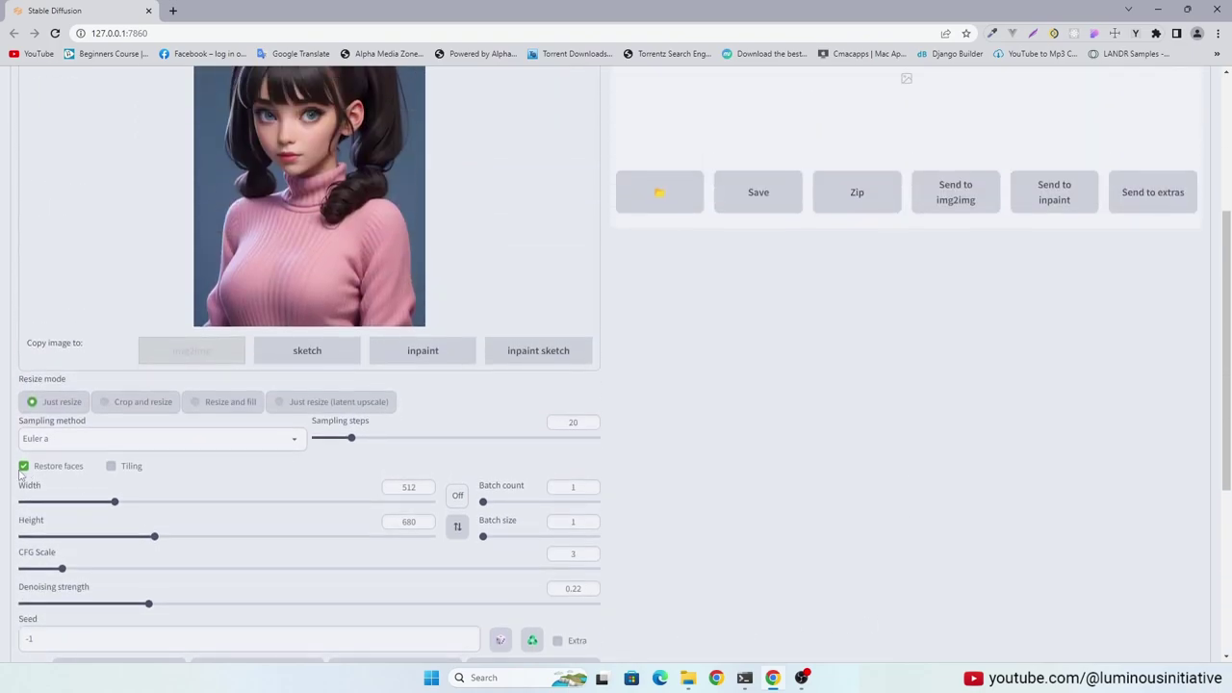
scroll(972, 440, up, 5)
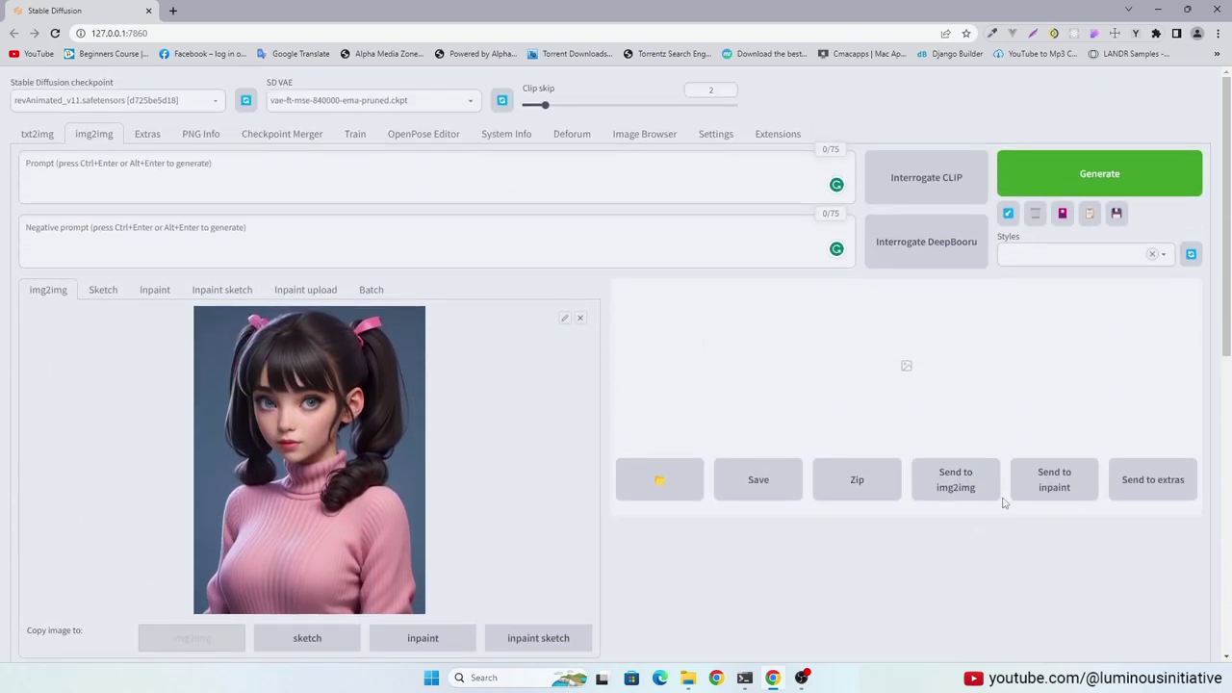
scroll(1003, 502, down, 4)
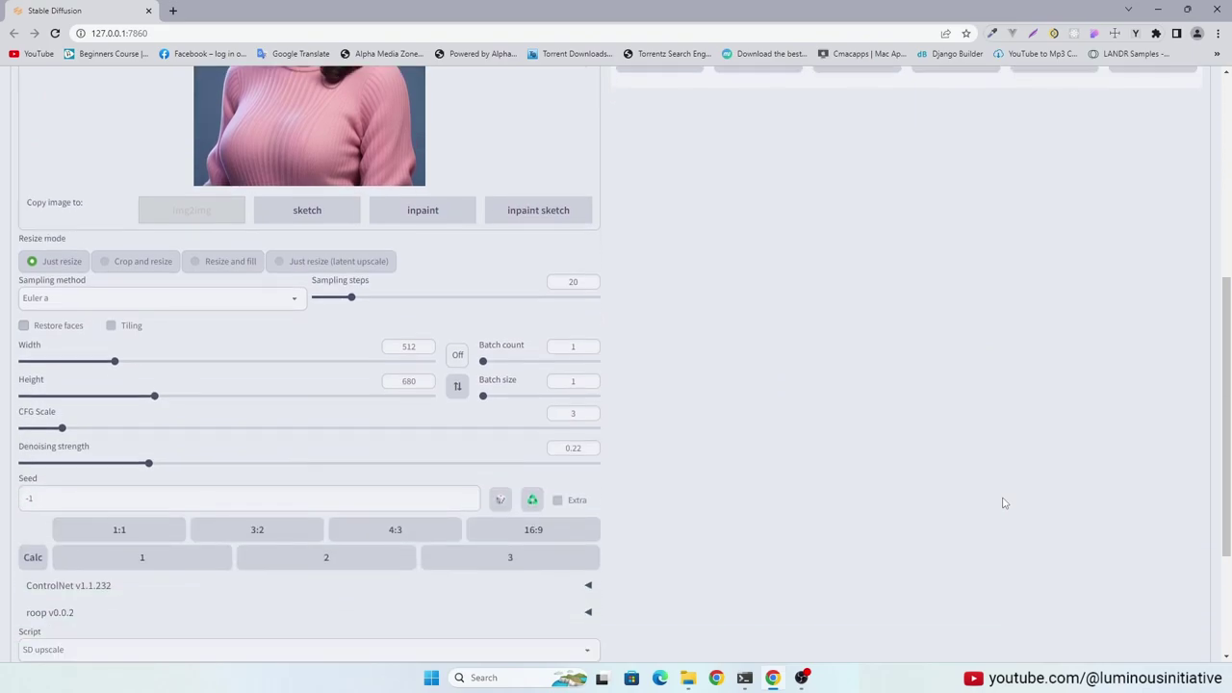
click(294, 301)
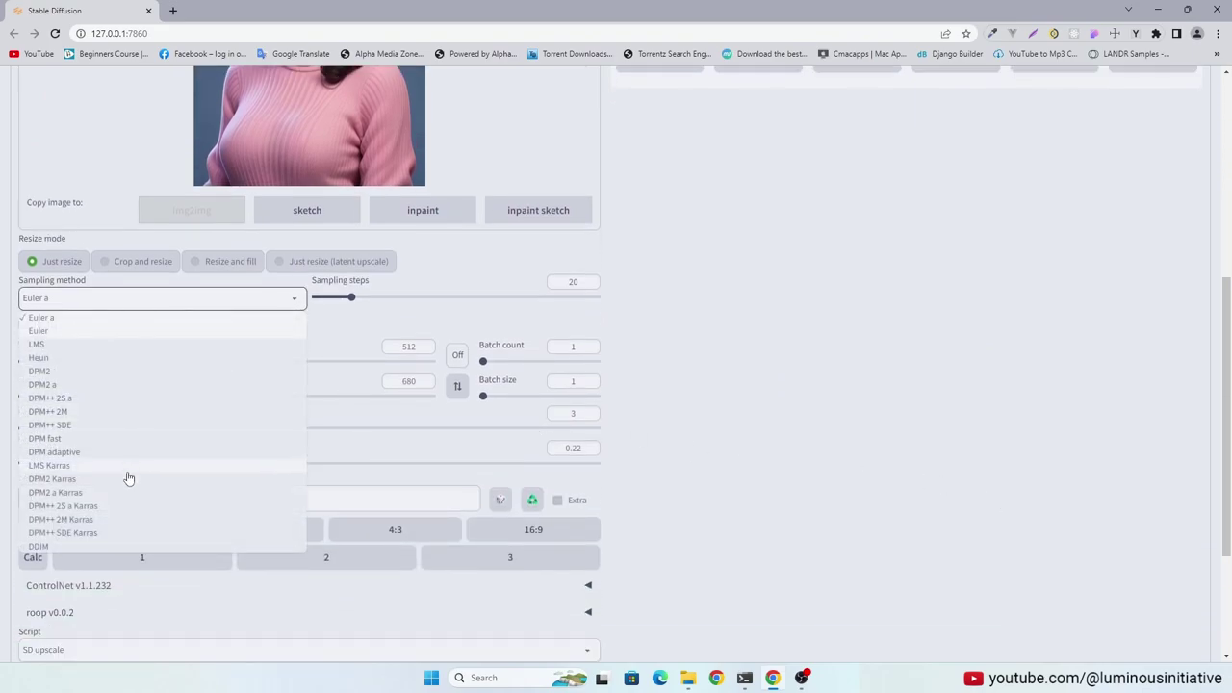
click(63, 533)
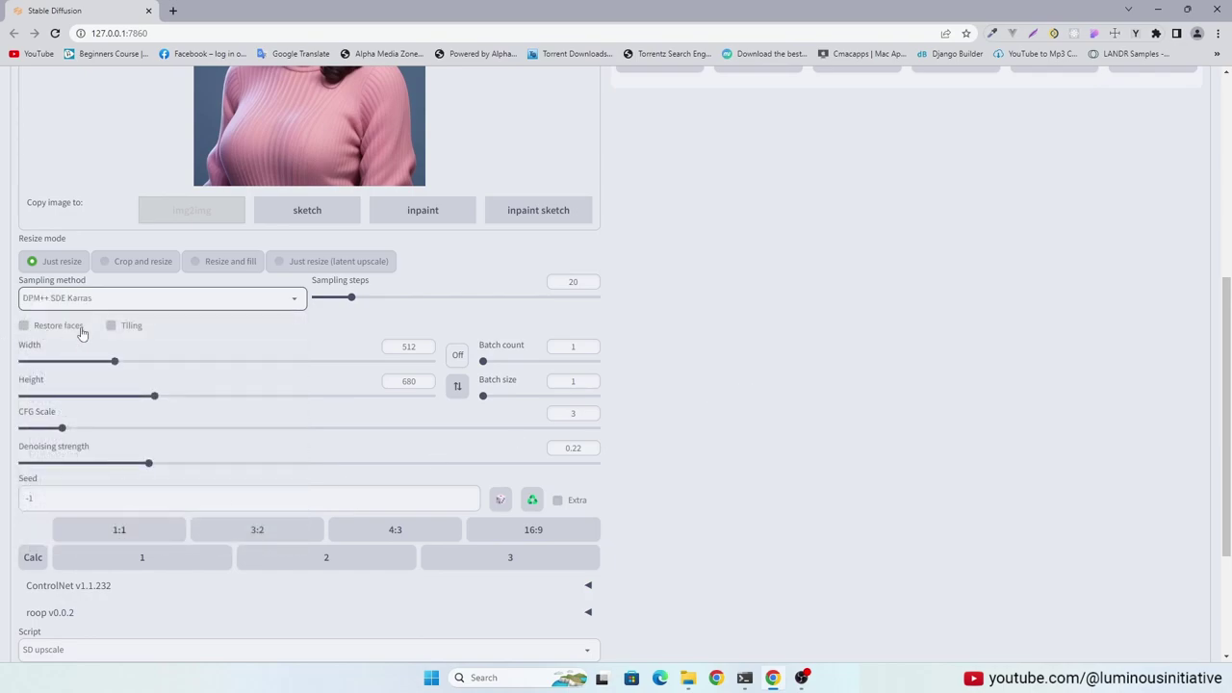
scroll(968, 413, down, 3)
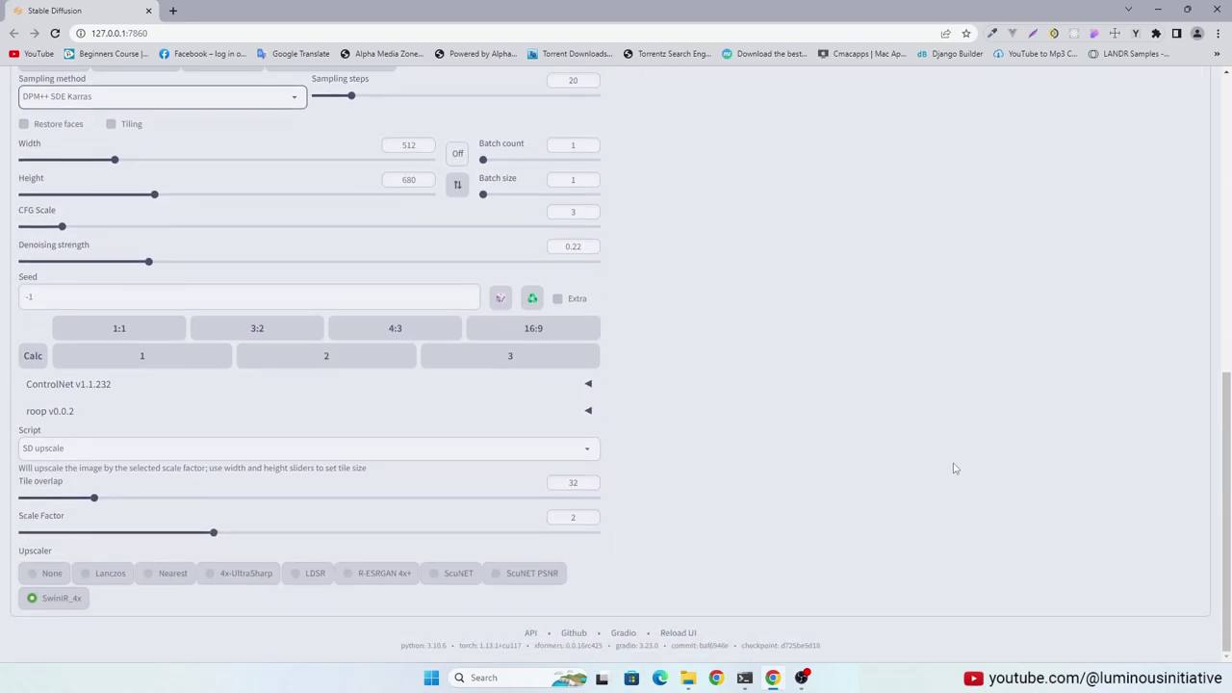
scroll(954, 469, up, 5)
scroll(954, 469, down, 1)
scroll(954, 469, up, 5)
Step: Run the SD upscale pass, follow its progress in the console, then view the result full-screen
click(1068, 193)
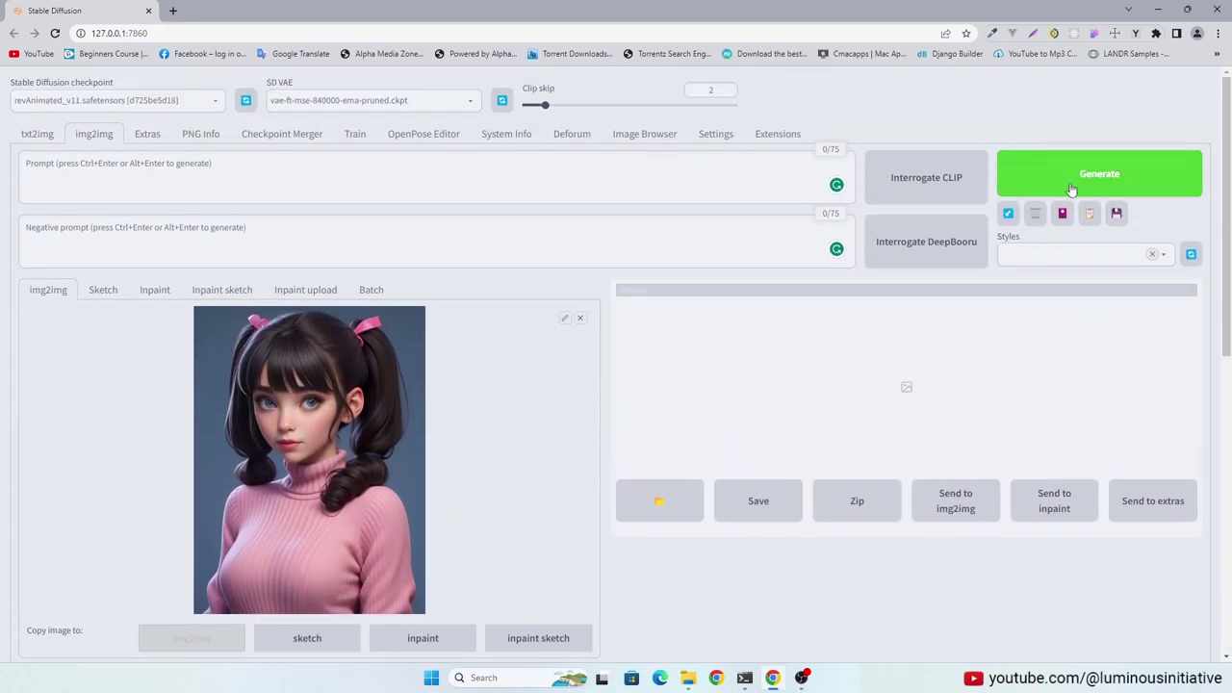
key(alt+Tab)
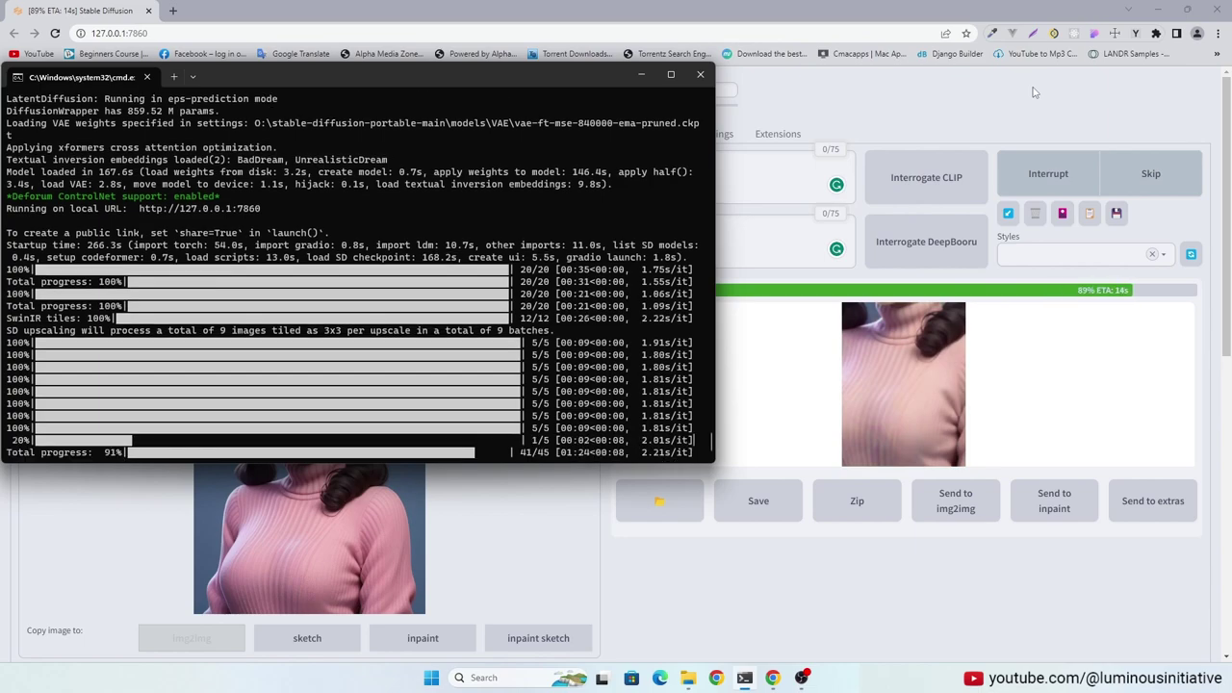
click(744, 678)
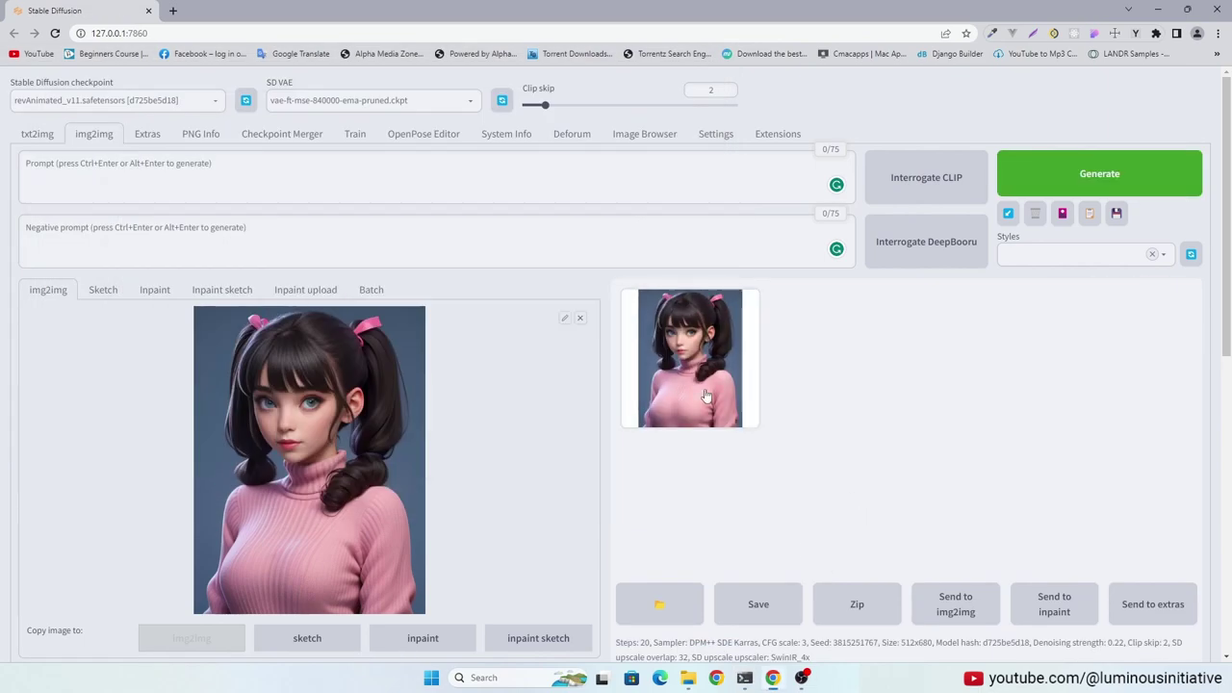
click(905, 403)
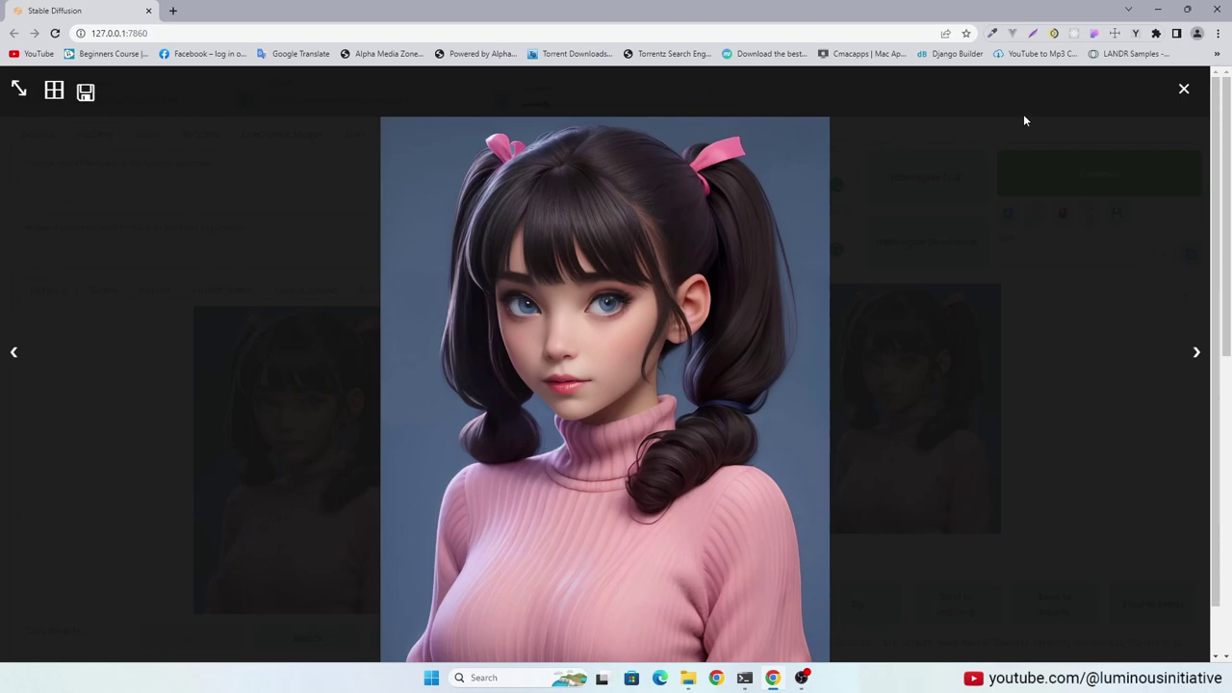
Step: Load the upscaled result as the new img2img input and start another 2× SD upscale pass
click(1182, 90)
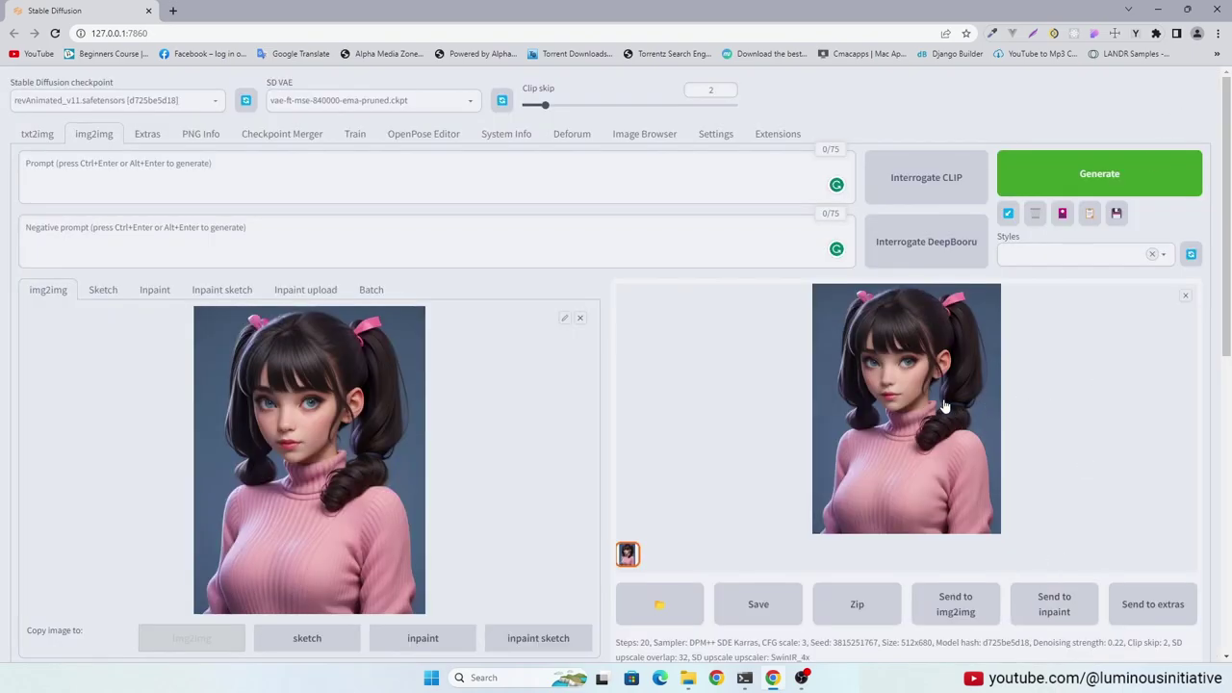
drag(945, 406, 323, 447)
scroll(924, 404, down, 5)
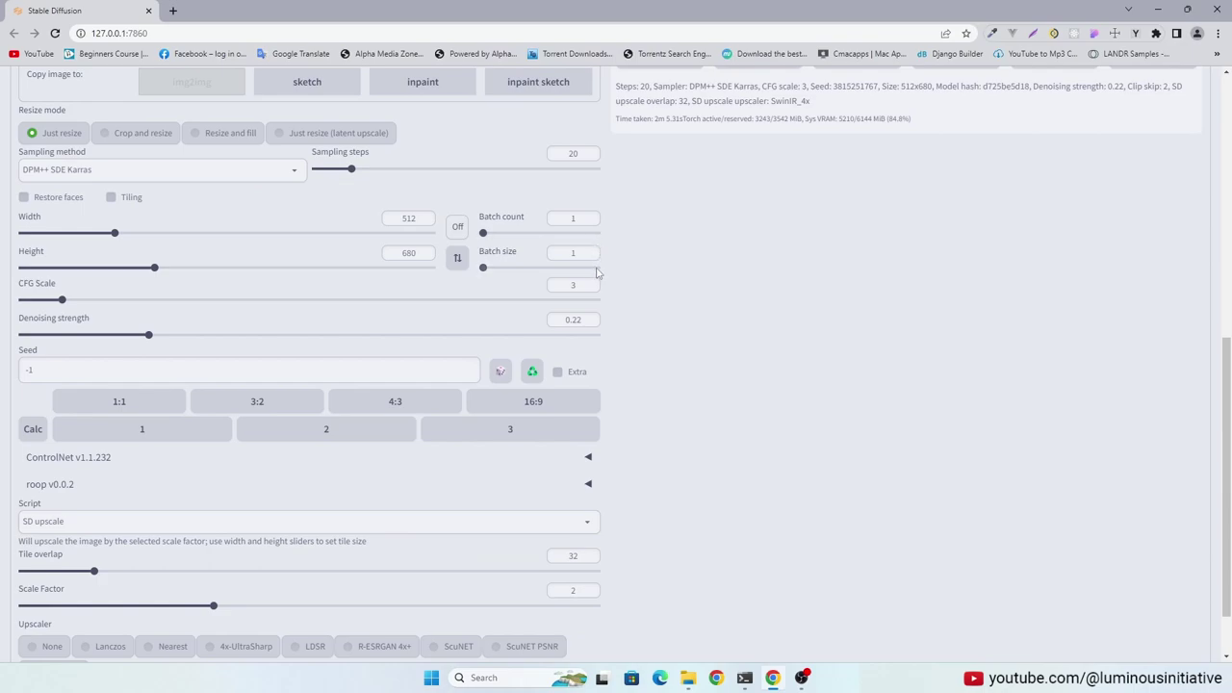
scroll(730, 376, down, 1)
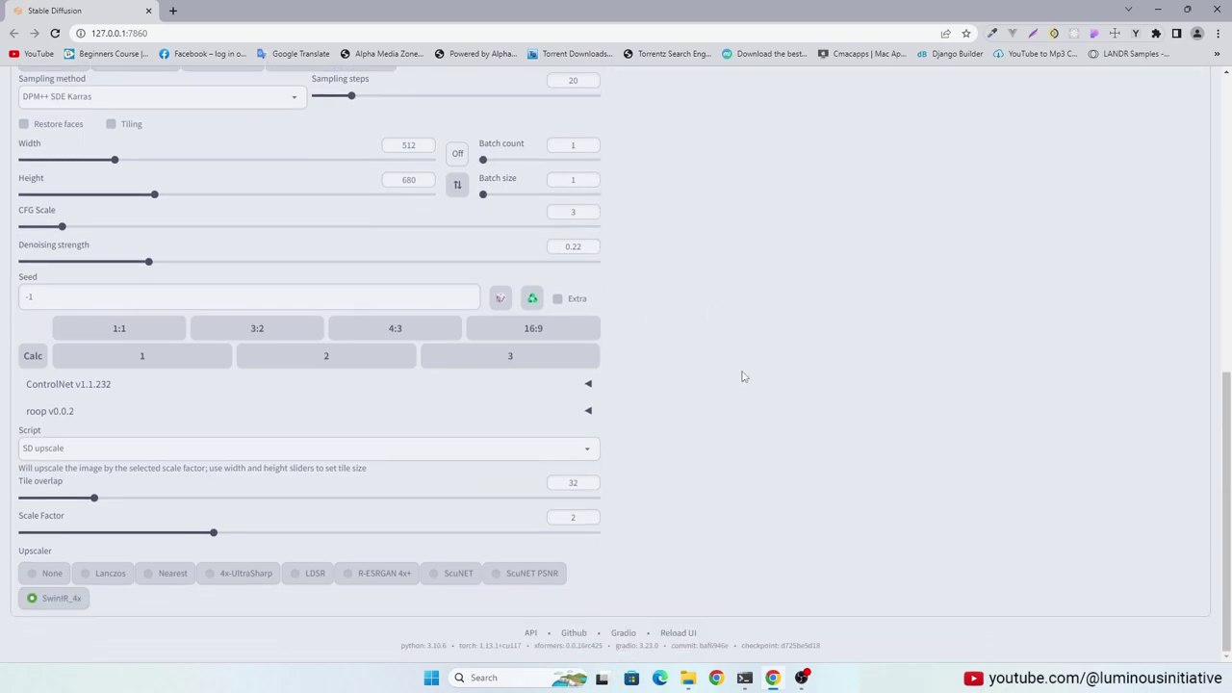
scroll(959, 375, up, 8)
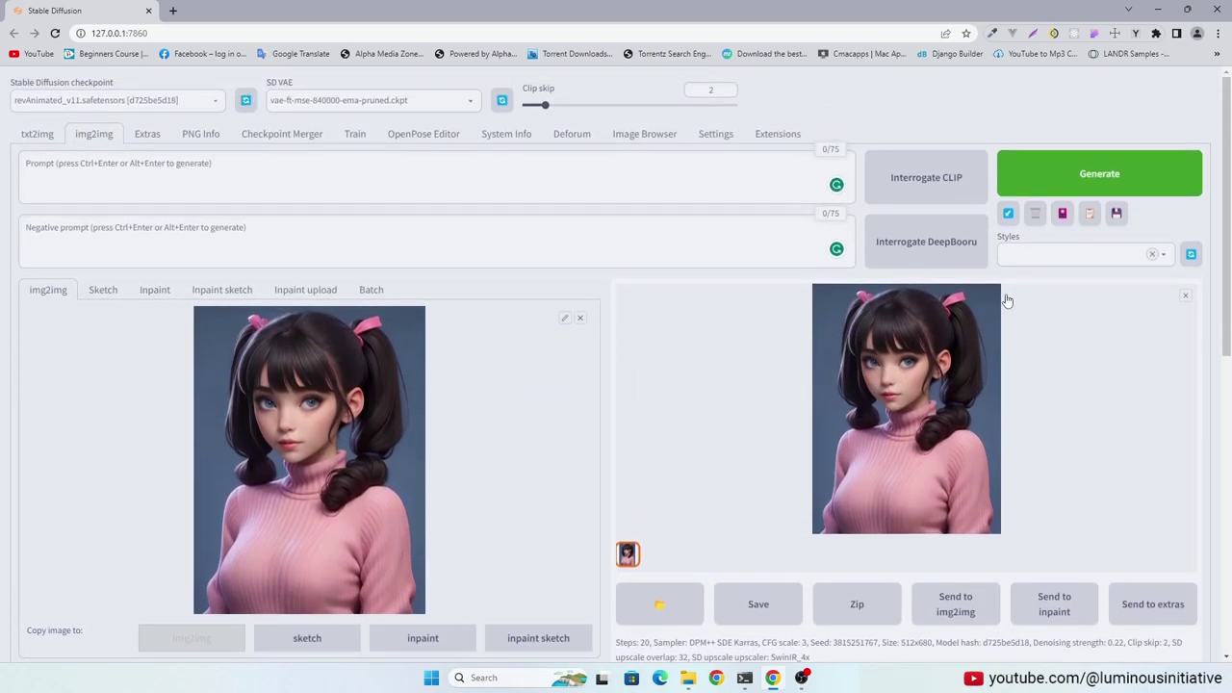
click(1080, 173)
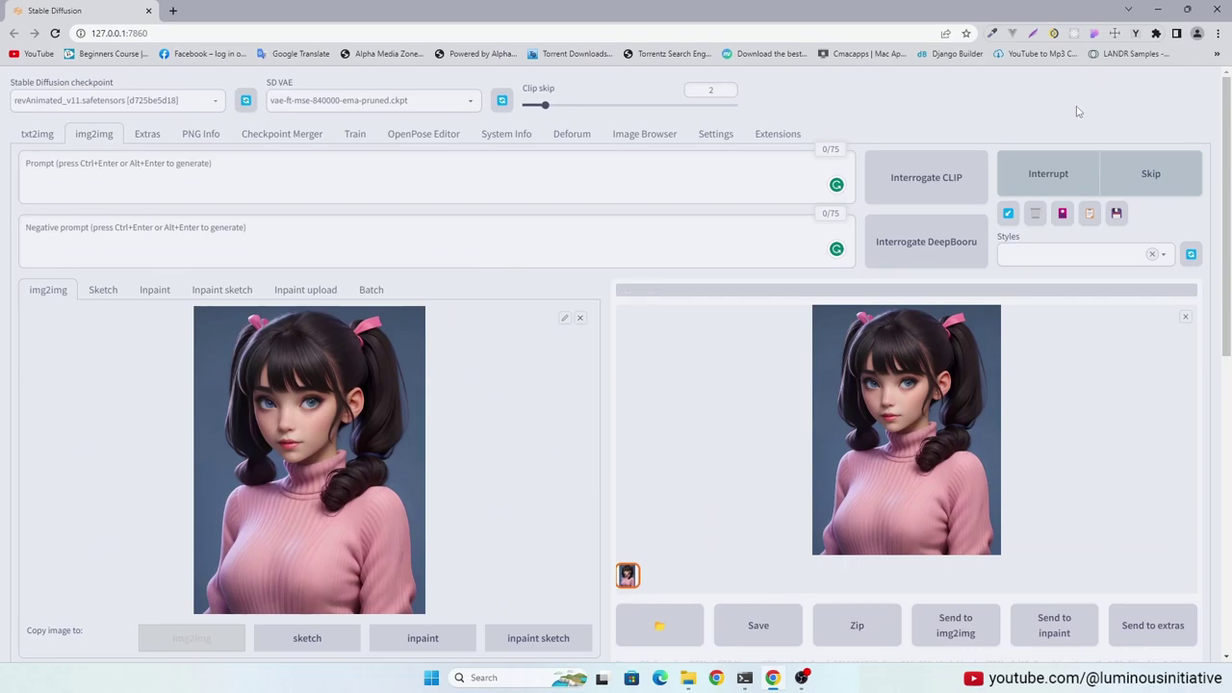
Step: Wait for the upscale to finish in the console, then view the 2048×2720 result full-size
key(alt+Tab)
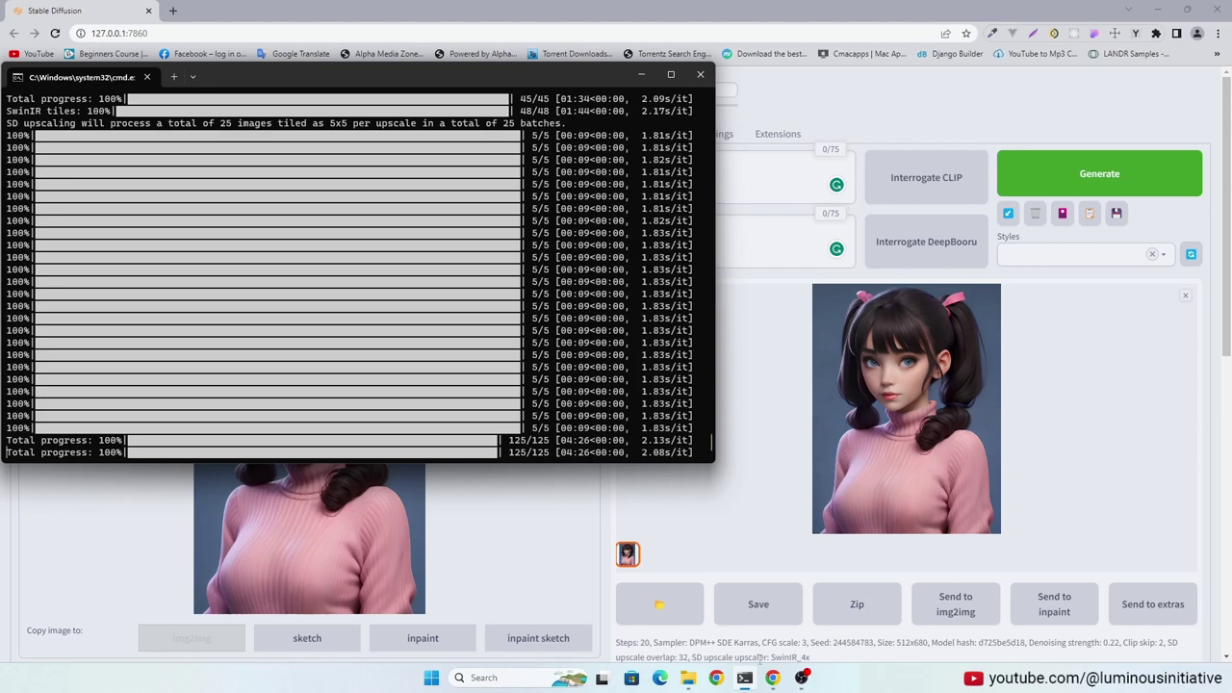
click(744, 677)
click(928, 402)
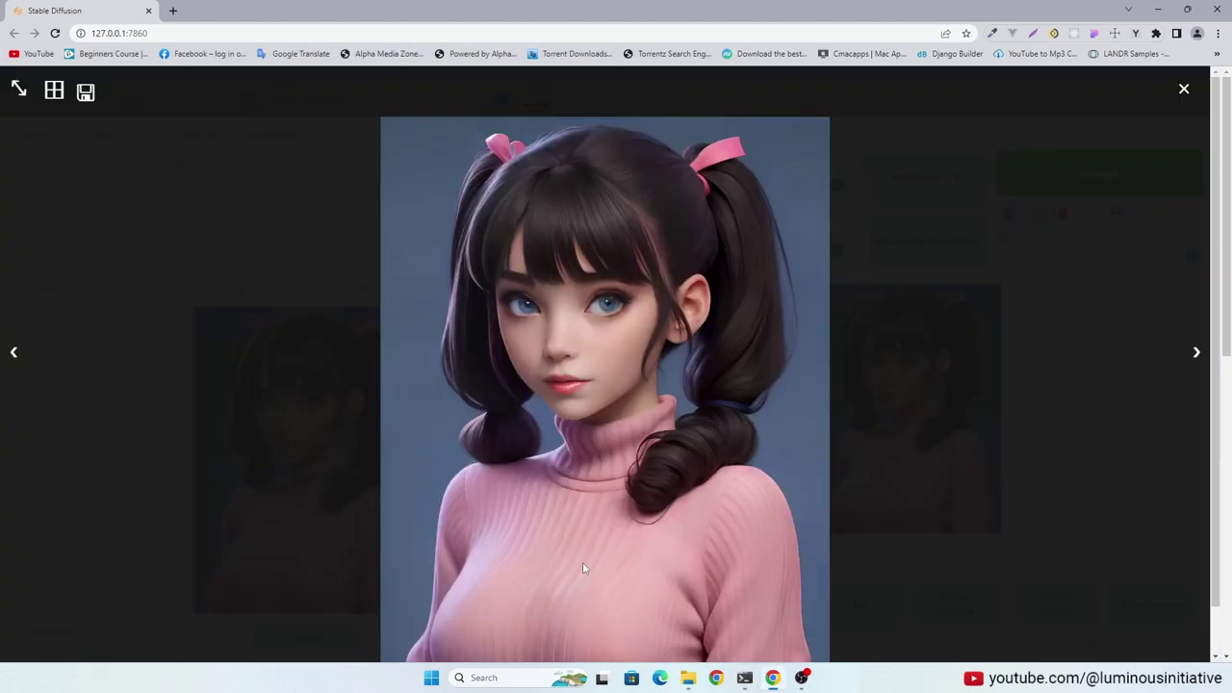
right_click(618, 355)
click(664, 479)
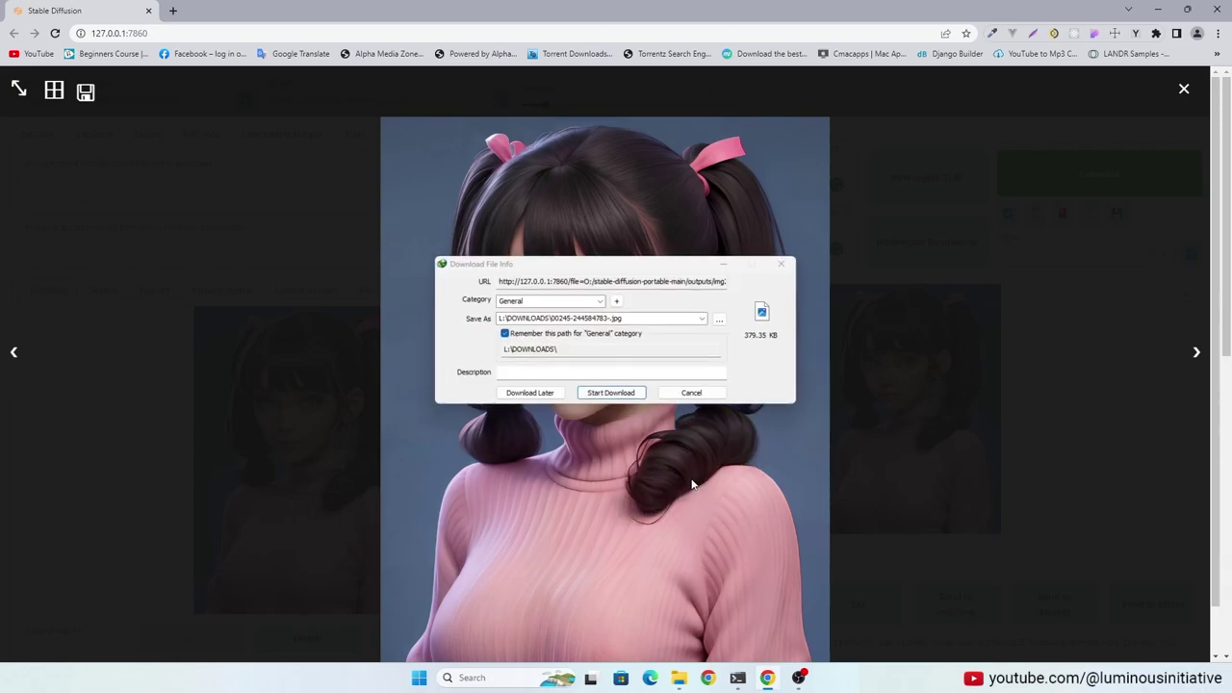
click(624, 394)
click(638, 376)
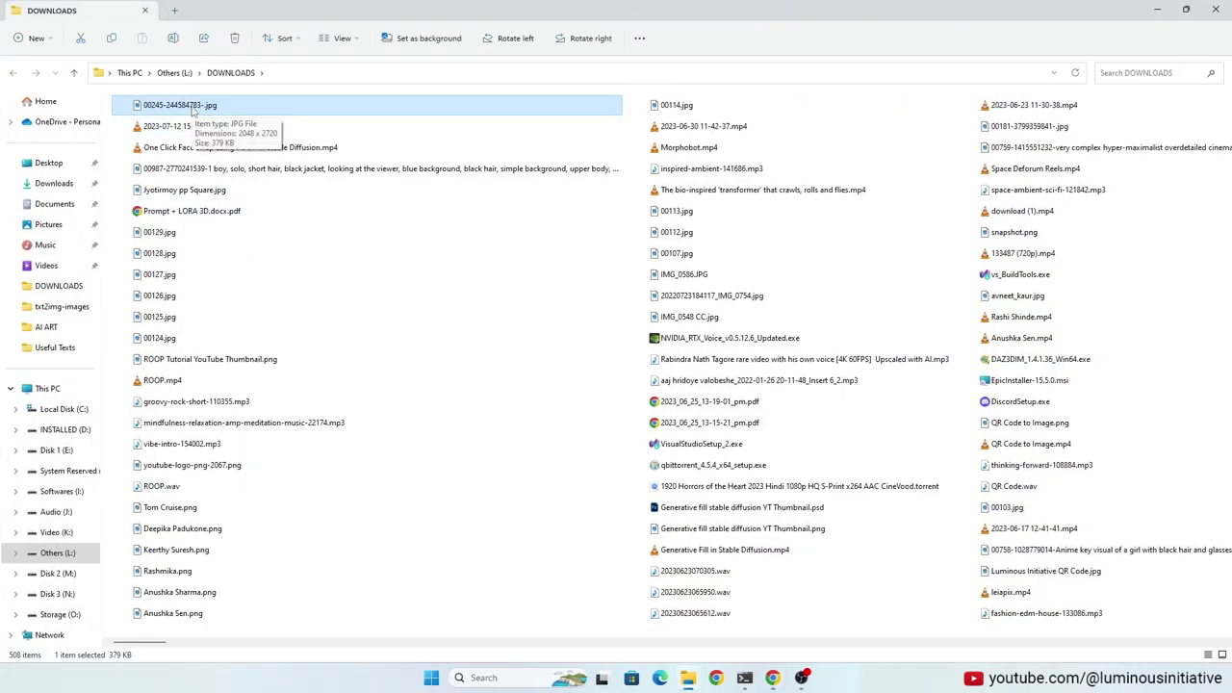
right_click(192, 108)
click(233, 145)
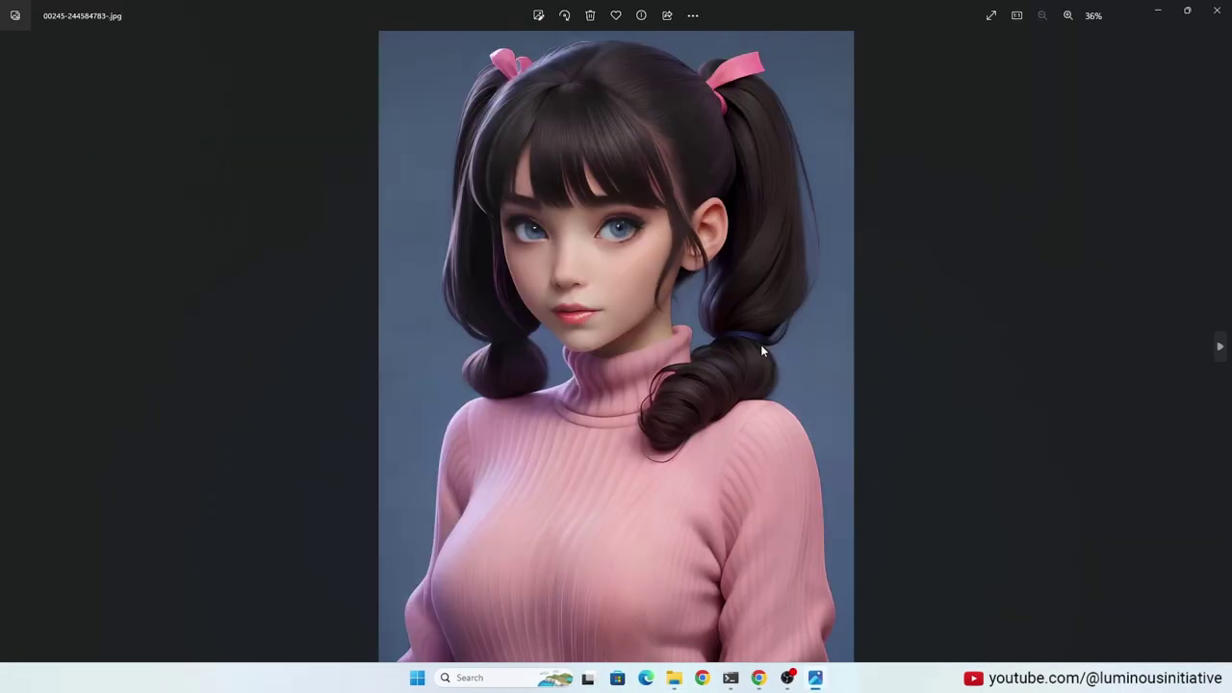
scroll(610, 143, up, 5)
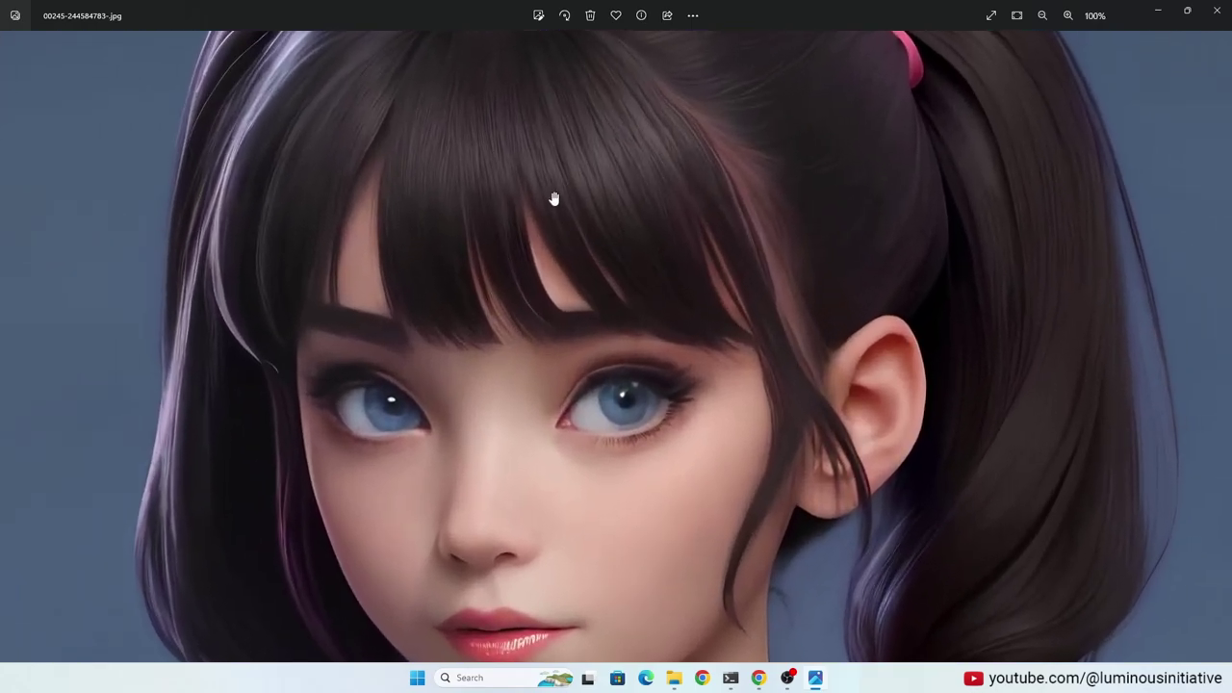
drag(551, 190, 690, 241)
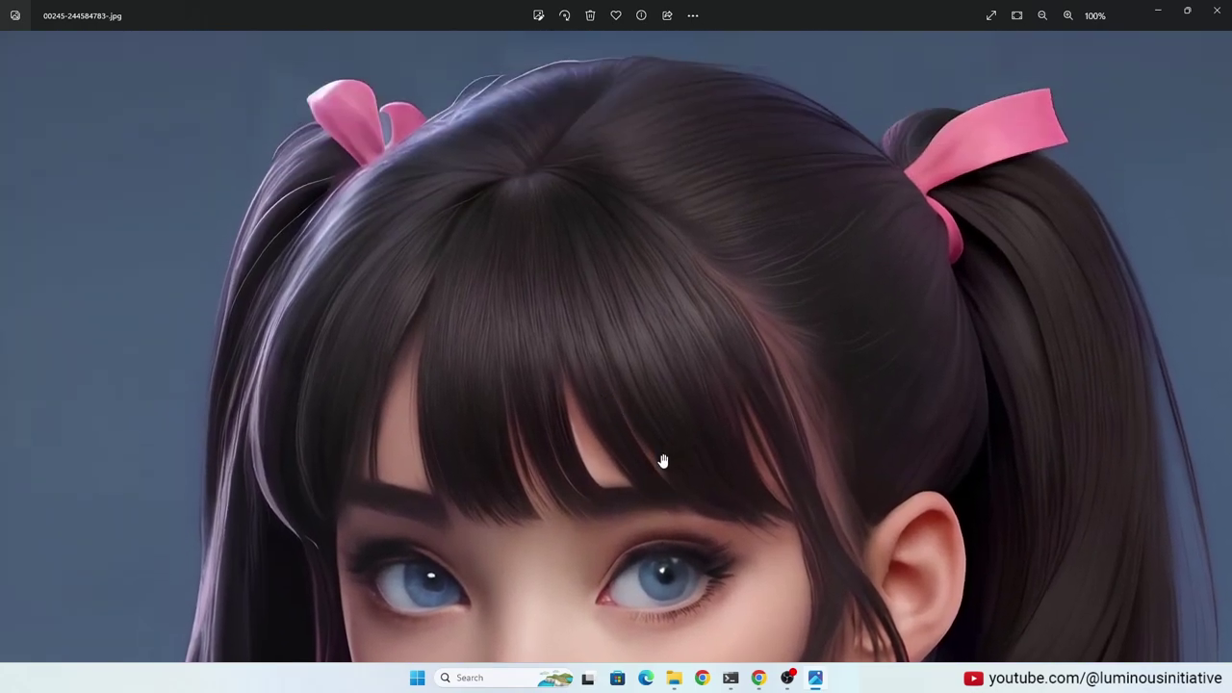
drag(673, 445, 690, 324)
drag(659, 424, 641, 323)
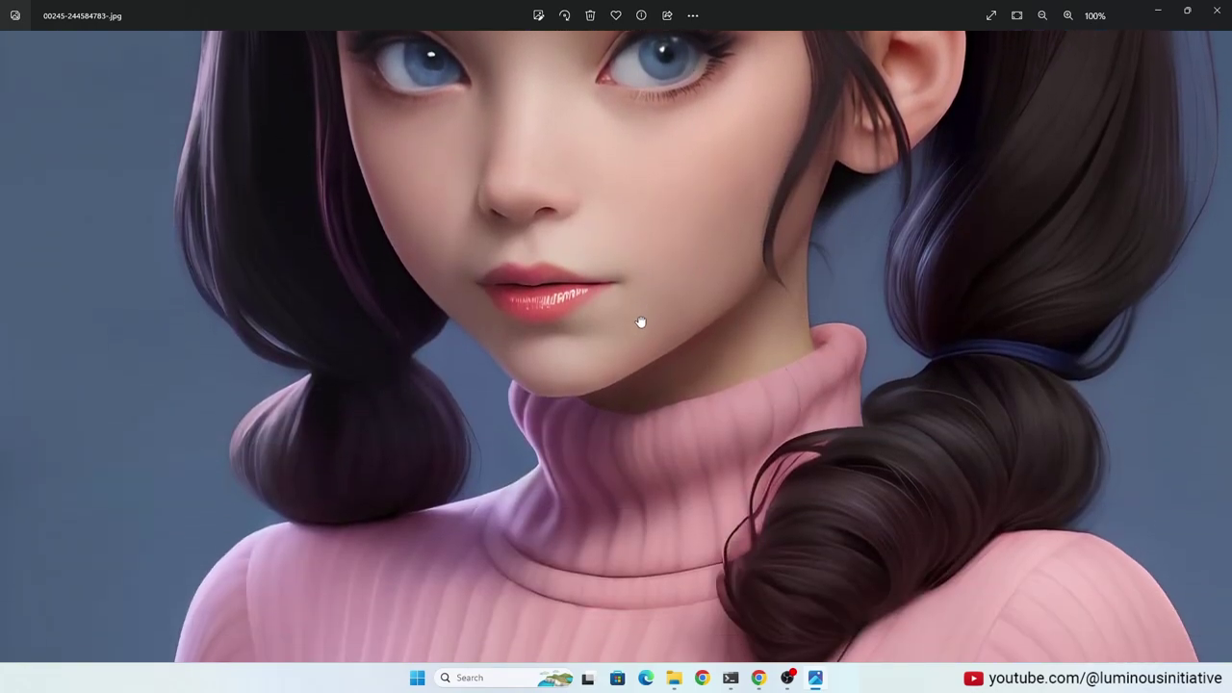
drag(681, 464, 632, 231)
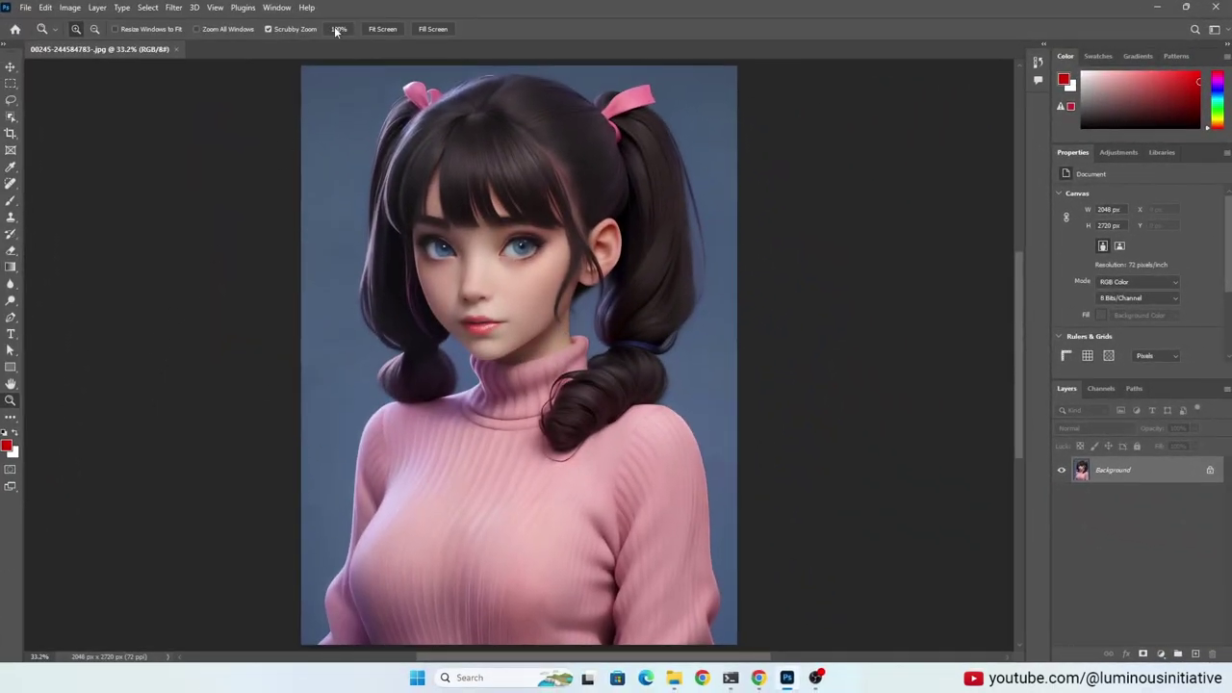
Step: Resize the image to height 4000 px (3012×4000) with Preserve Details 2.0 resampling
click(338, 28)
drag(454, 165, 428, 141)
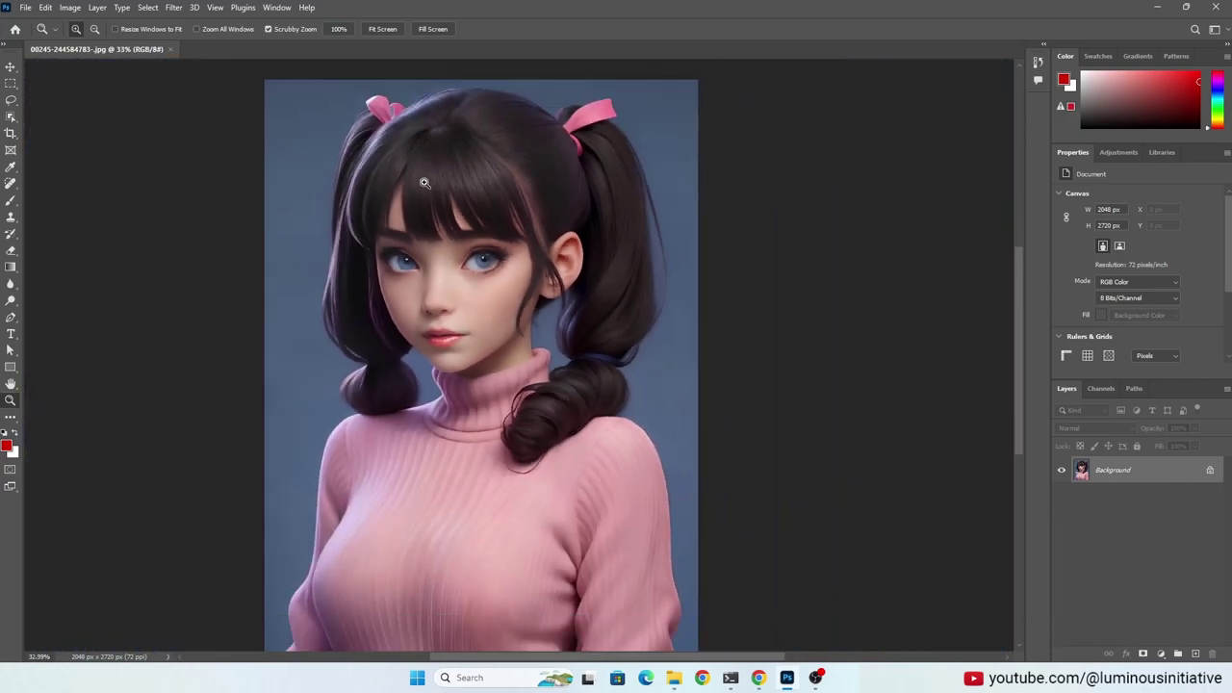
click(70, 8)
click(88, 85)
click(889, 290)
click(861, 334)
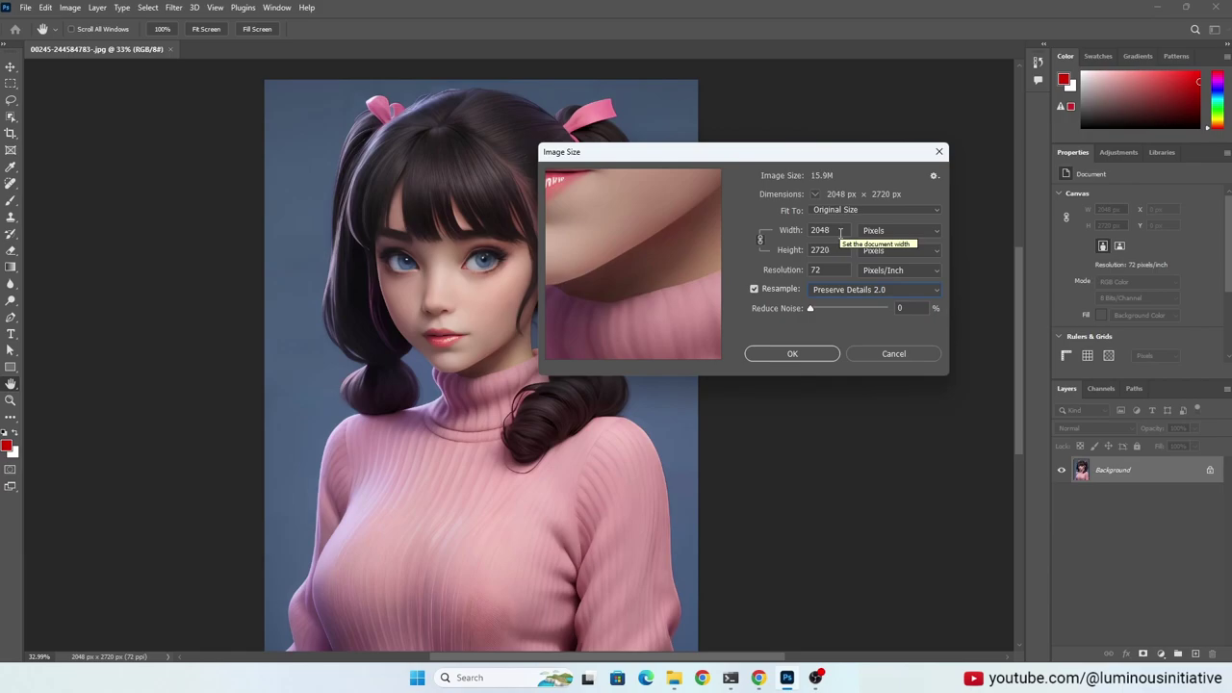
click(791, 252)
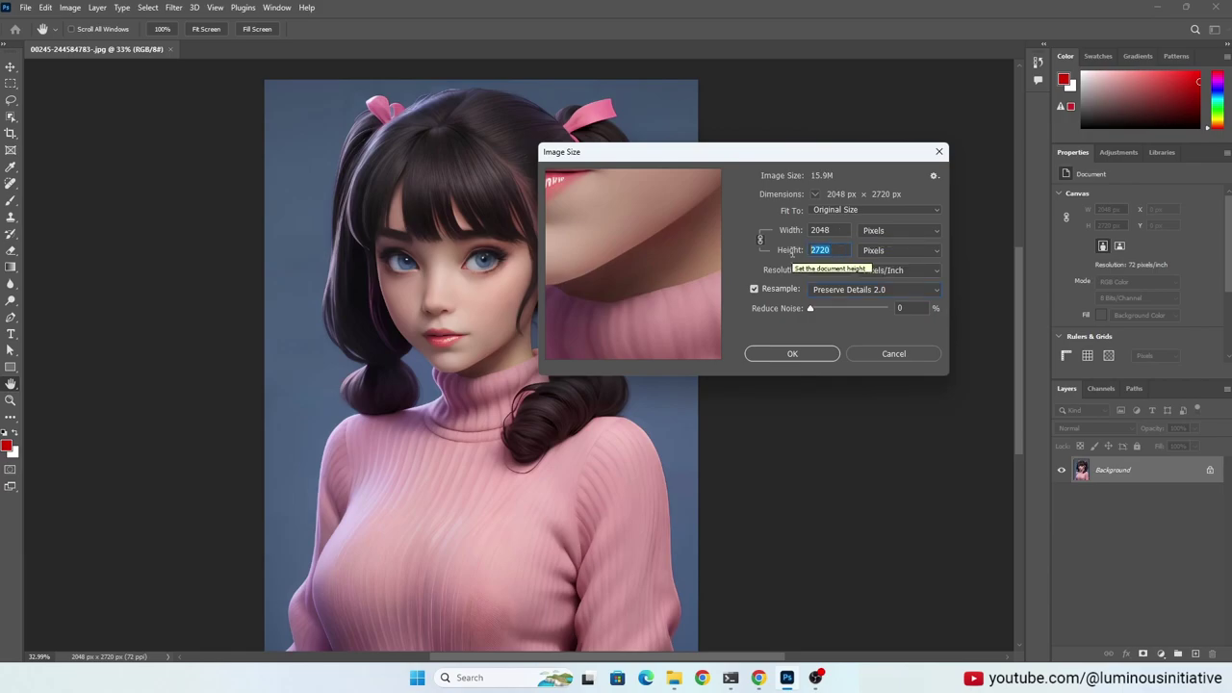
text(4000)
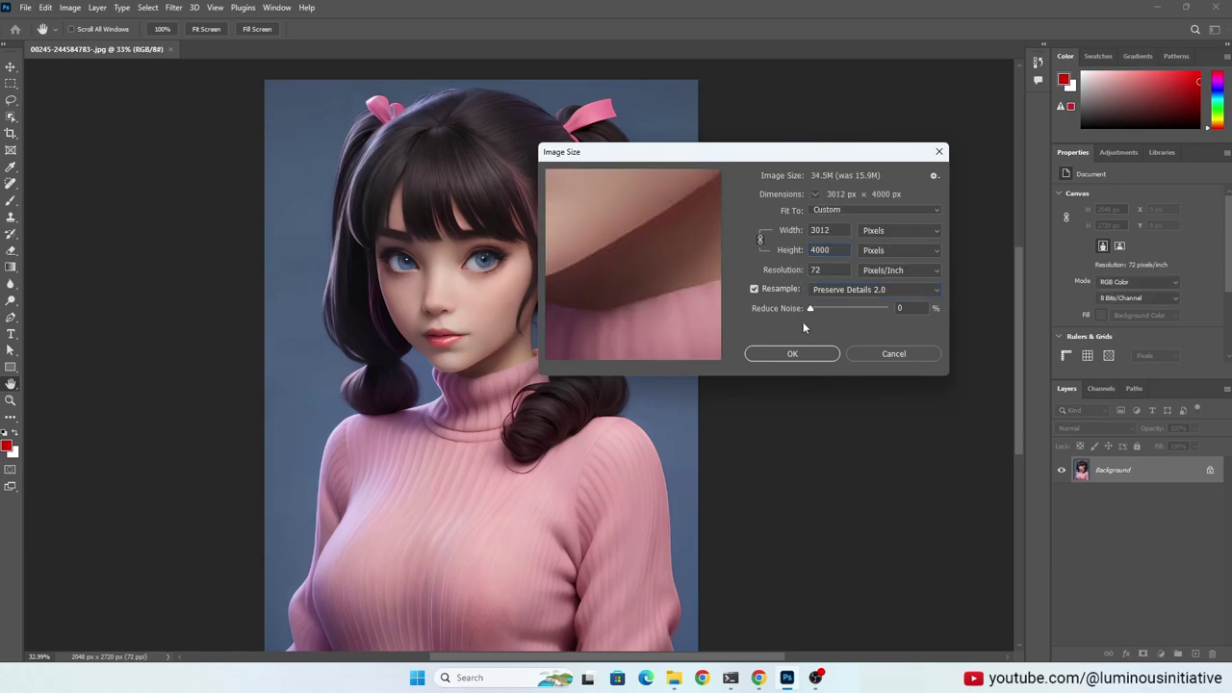
drag(777, 159, 919, 177)
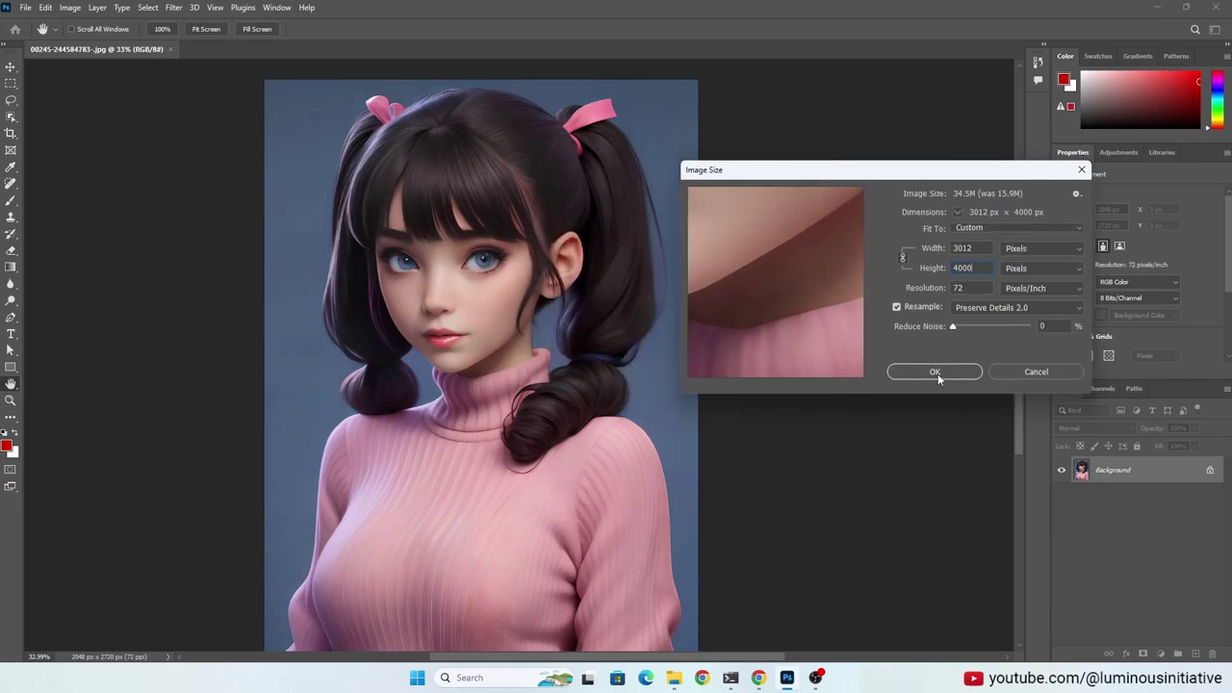
click(934, 372)
key(z)
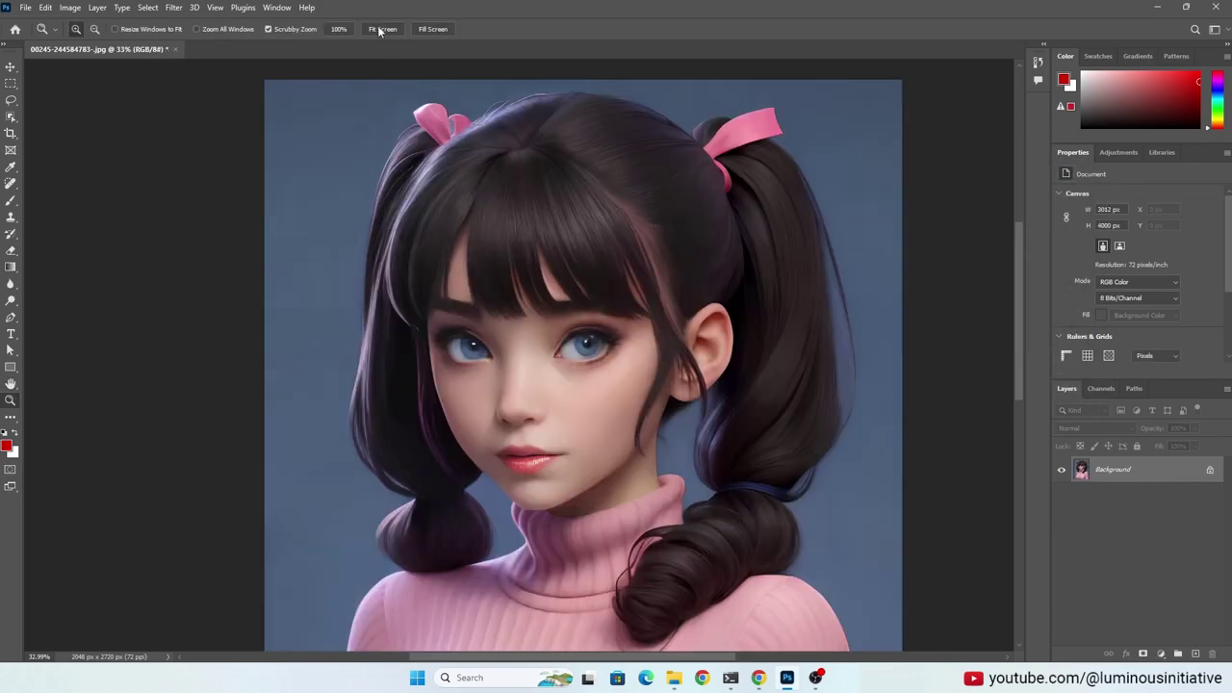
Step: Inspect the enlarged portrait at actual size, checking the hair, neck and lips up close
click(381, 29)
click(339, 29)
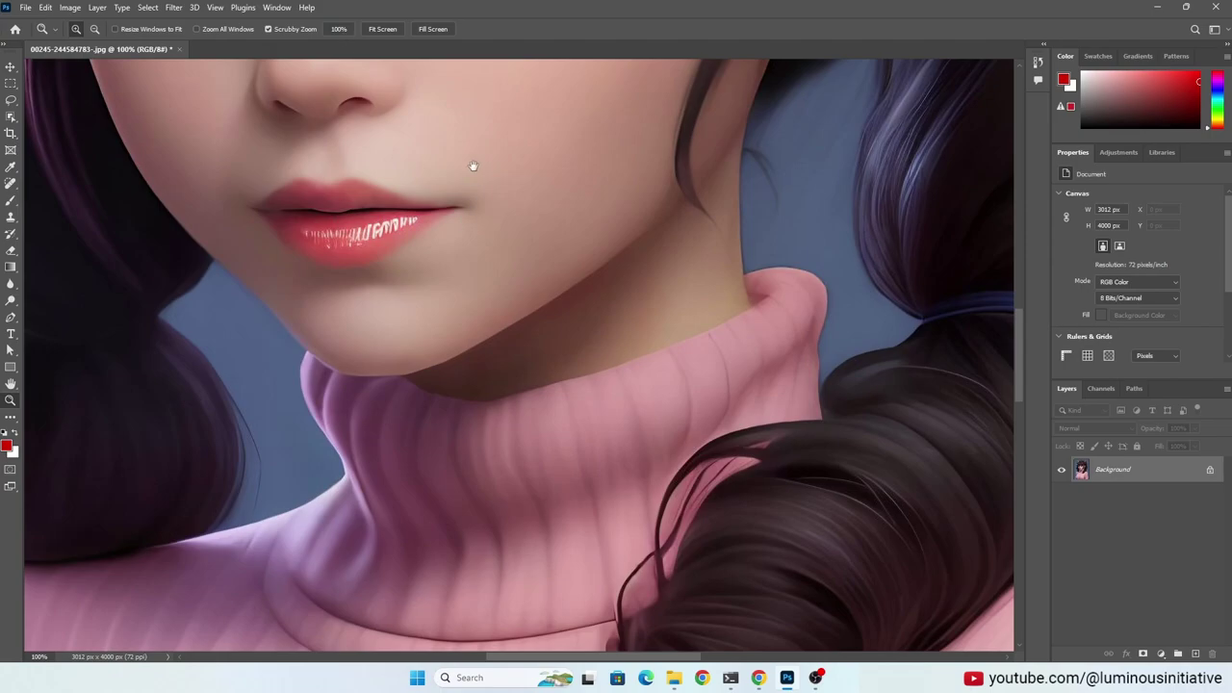
drag(472, 162, 706, 564)
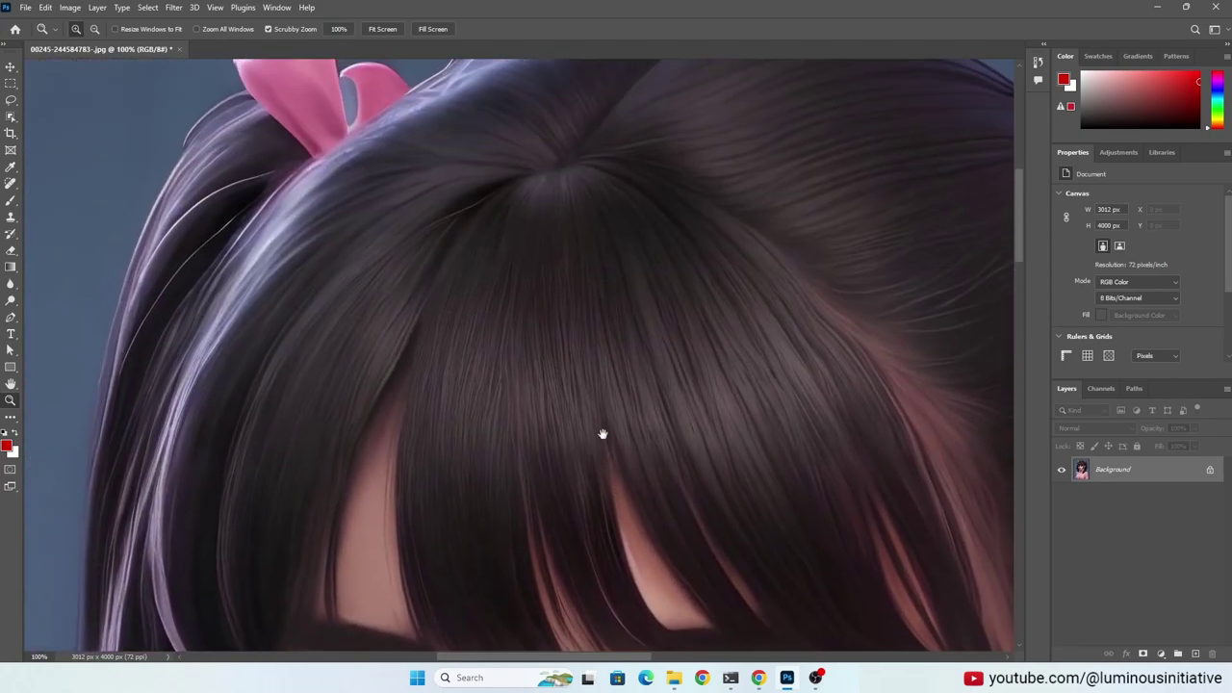
drag(603, 438, 601, 362)
click(382, 29)
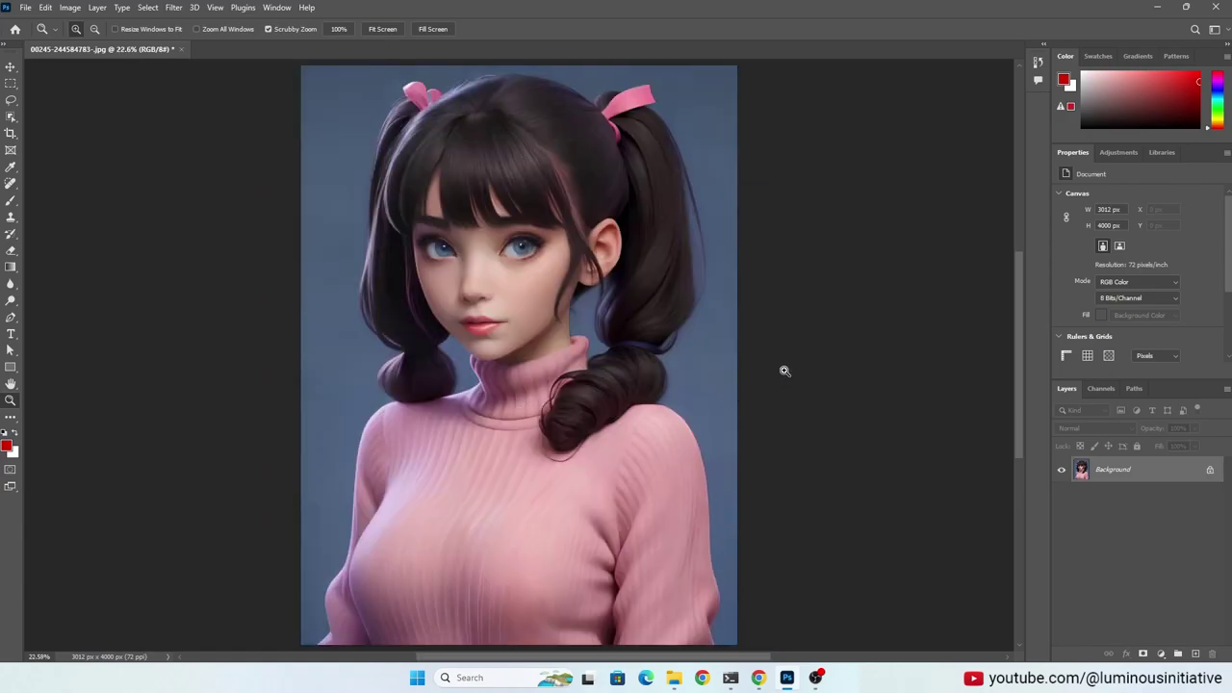
click(500, 321)
click(504, 319)
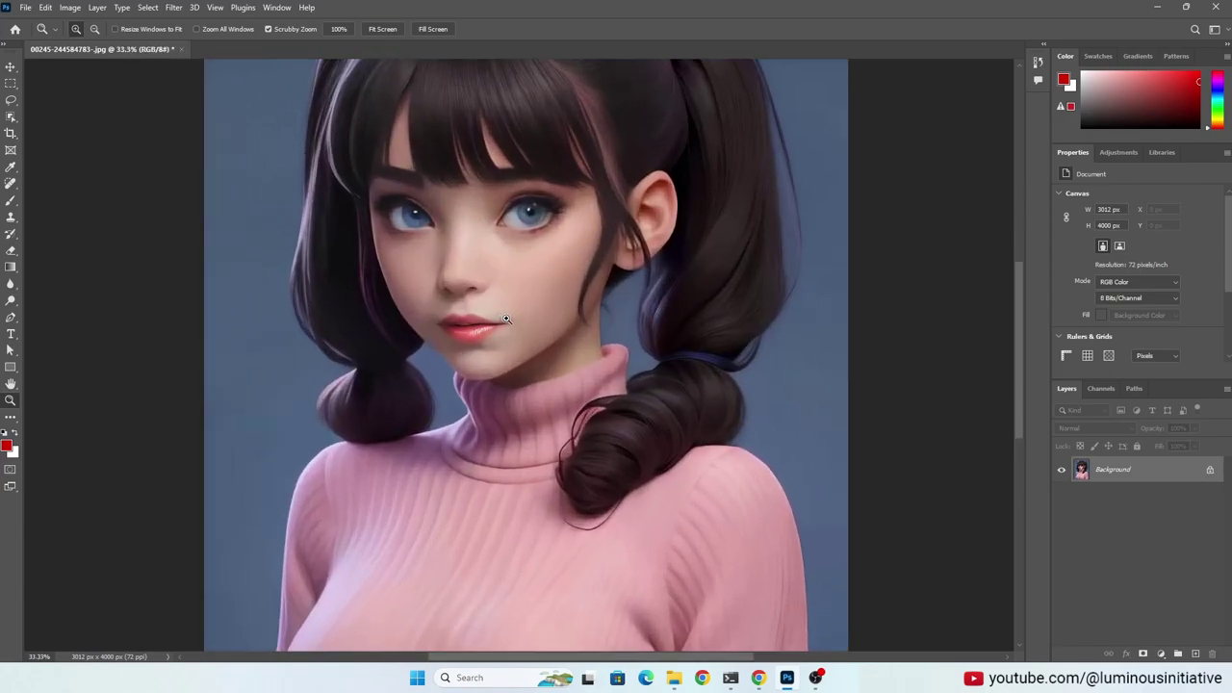
drag(507, 319, 526, 339)
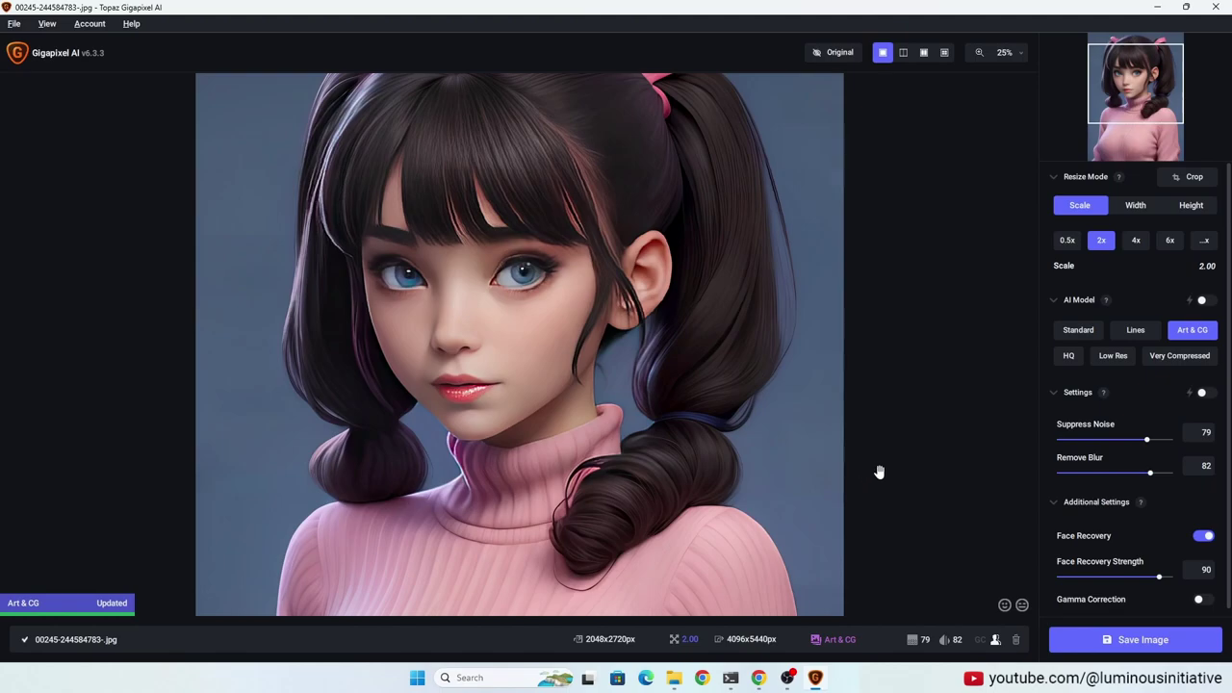
Step: Return to the Stable Diffusion WebUI page in Chrome
click(758, 677)
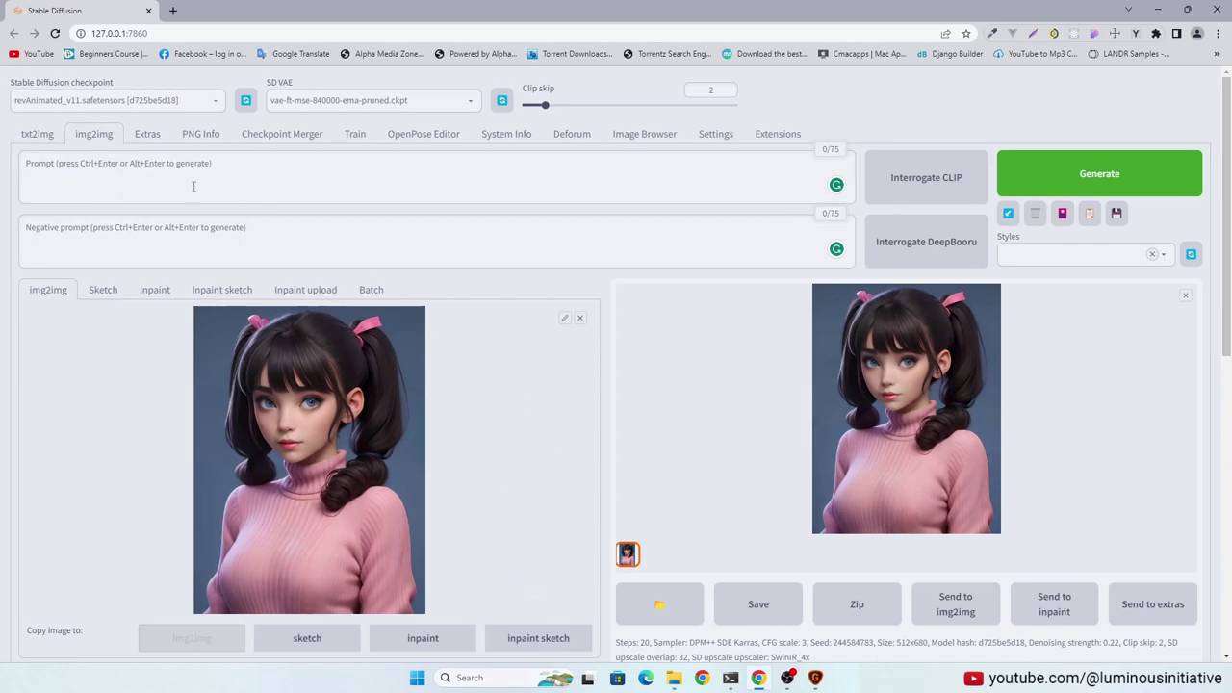
click(40, 136)
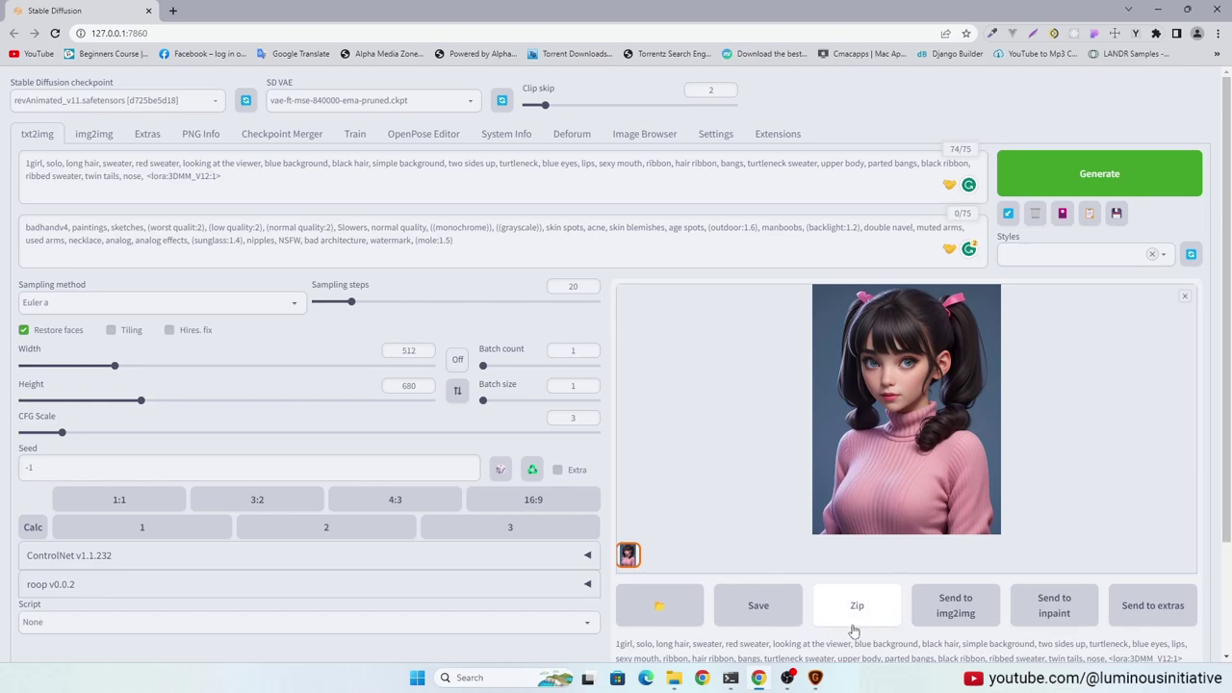
click(901, 405)
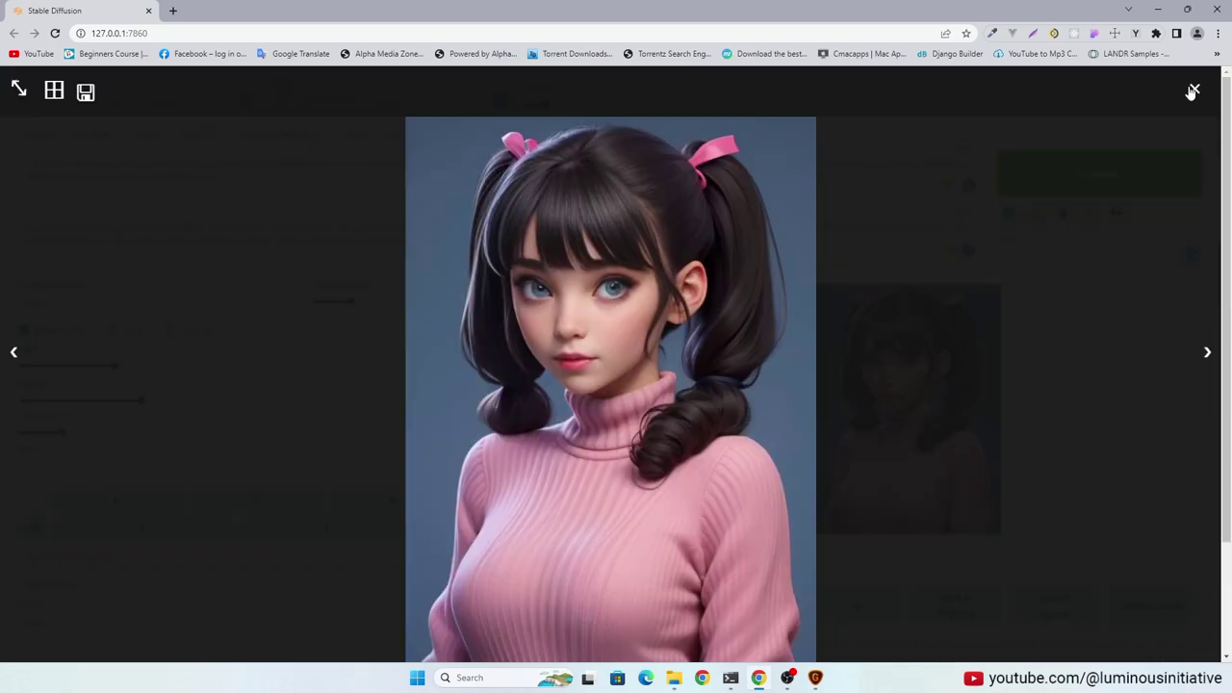
click(1191, 91)
click(93, 136)
click(911, 401)
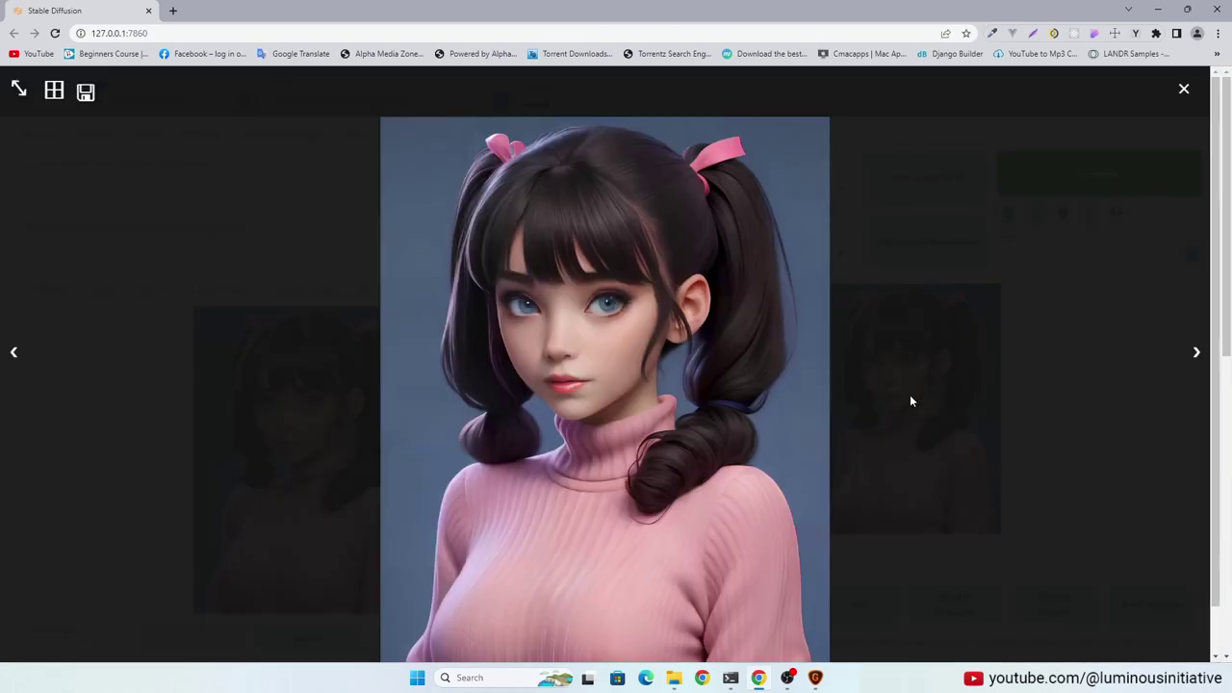
click(1186, 90)
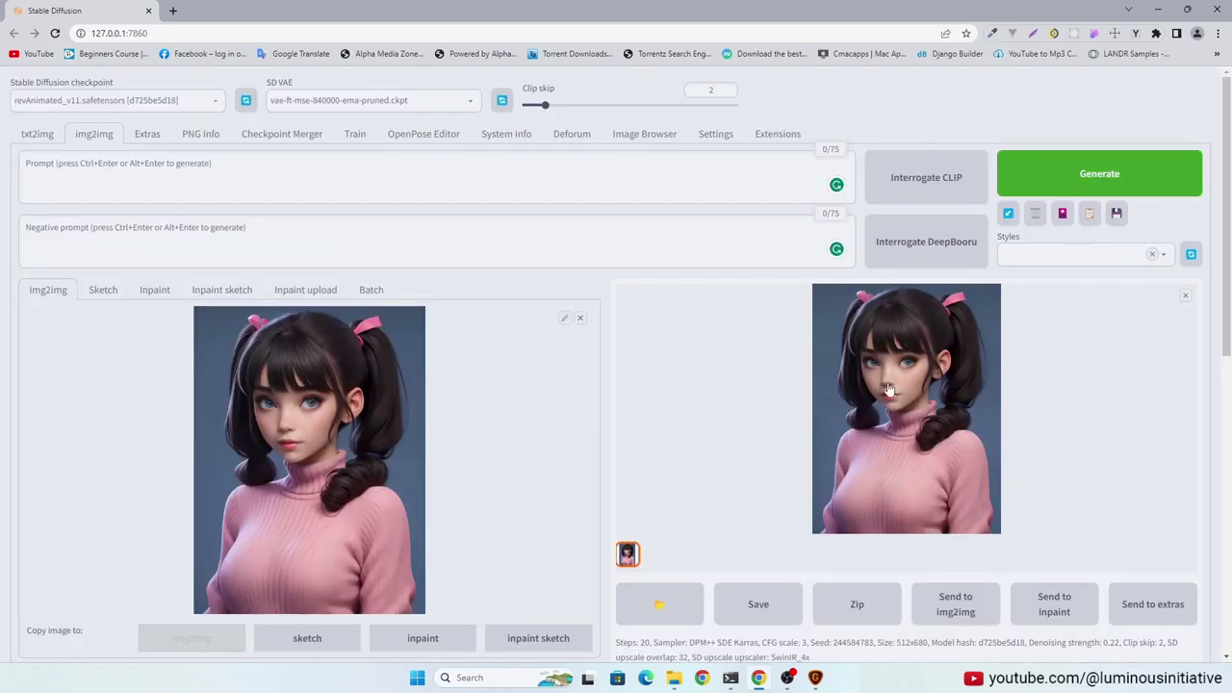